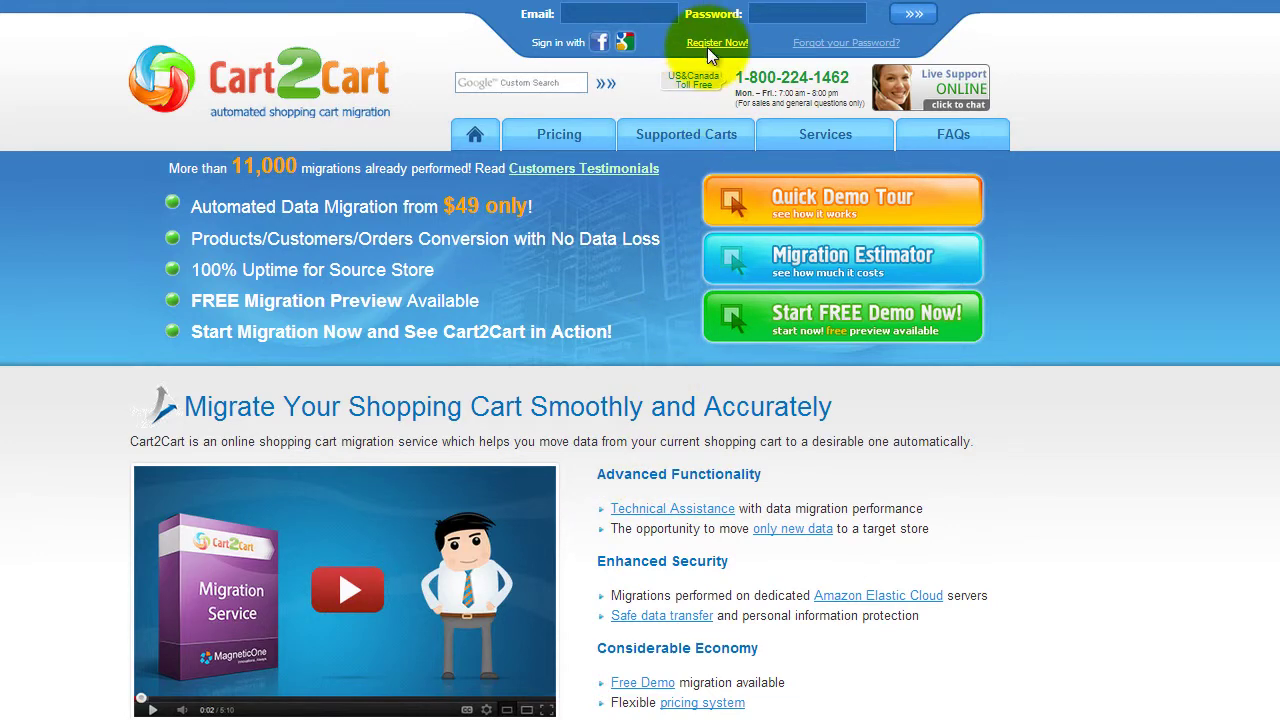
Register a new Cart2Cart account with an email, first and last name and a password, accepting the terms
click(716, 43)
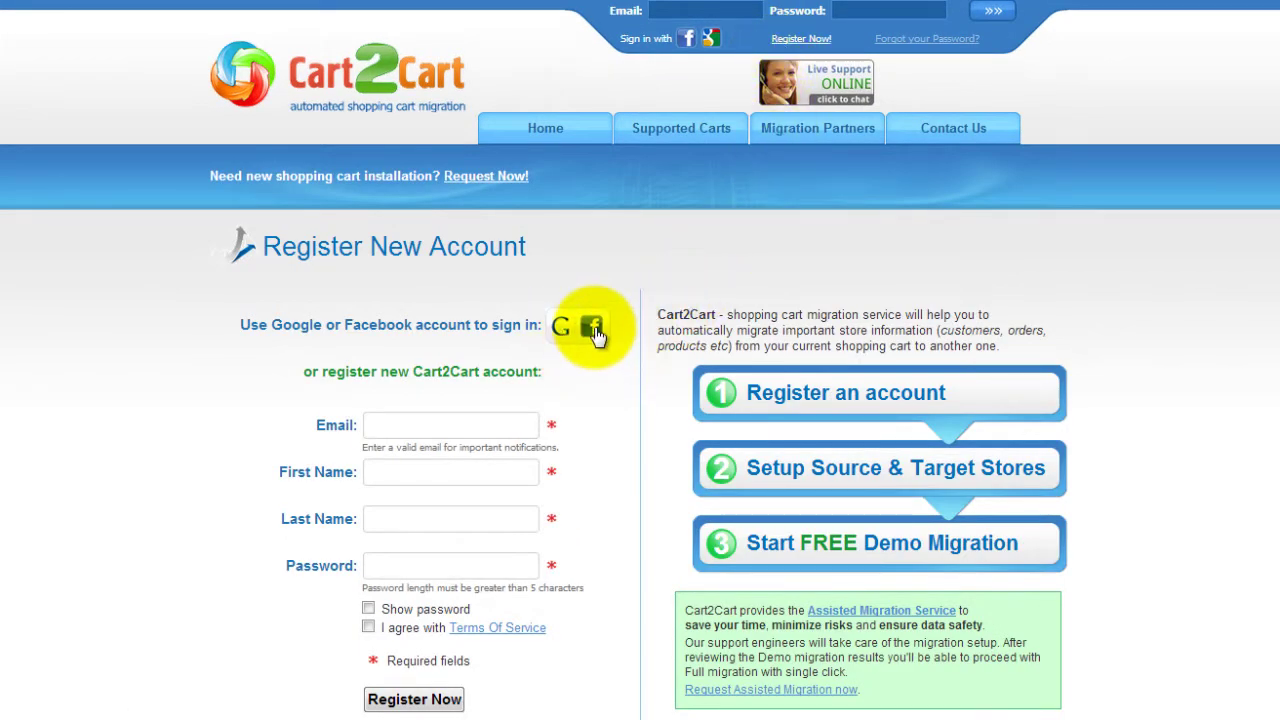
click(518, 424)
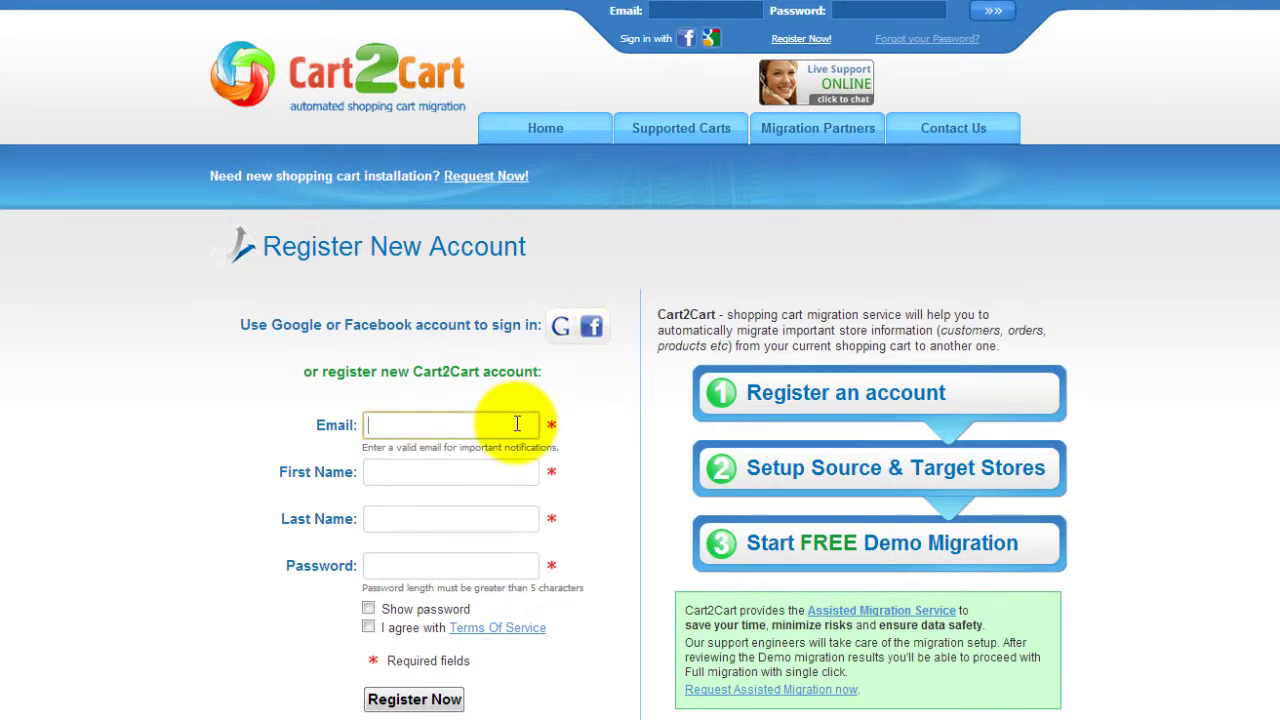
text(youremail@)
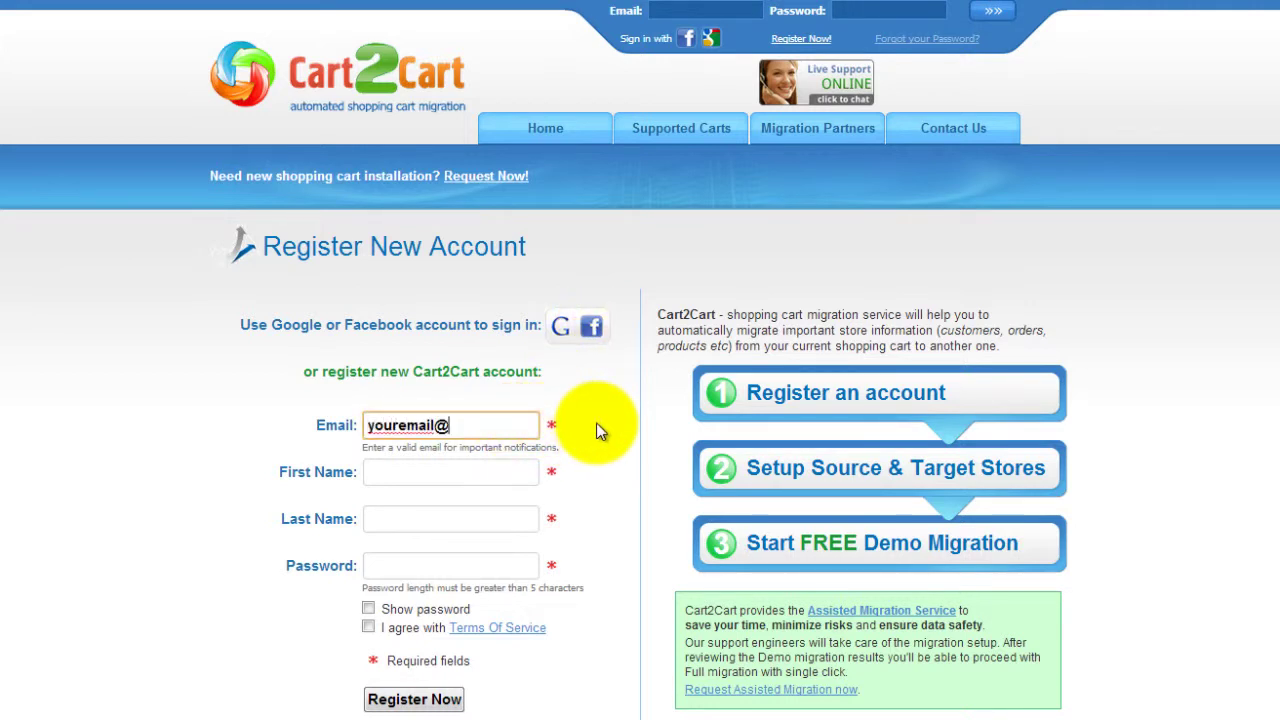
text(mail.com)
key(Tab)
text(Your)
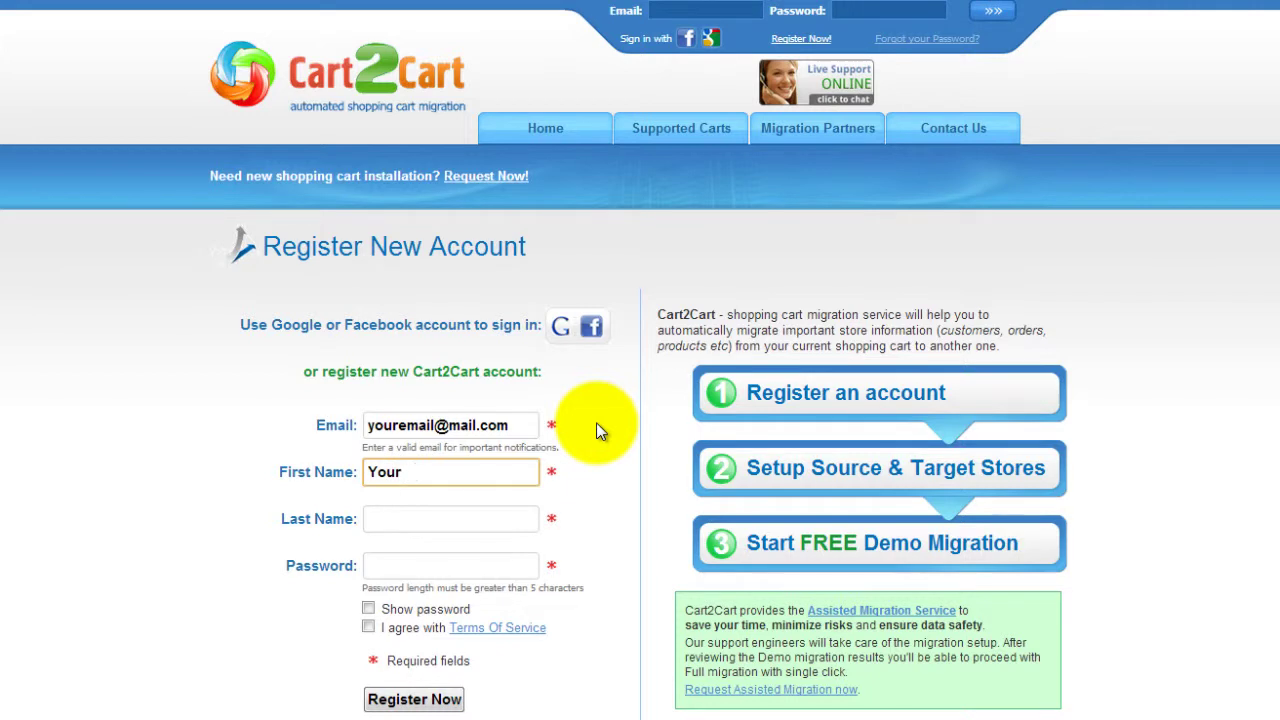
text( Name)
key(Tab)
text(Your Las)
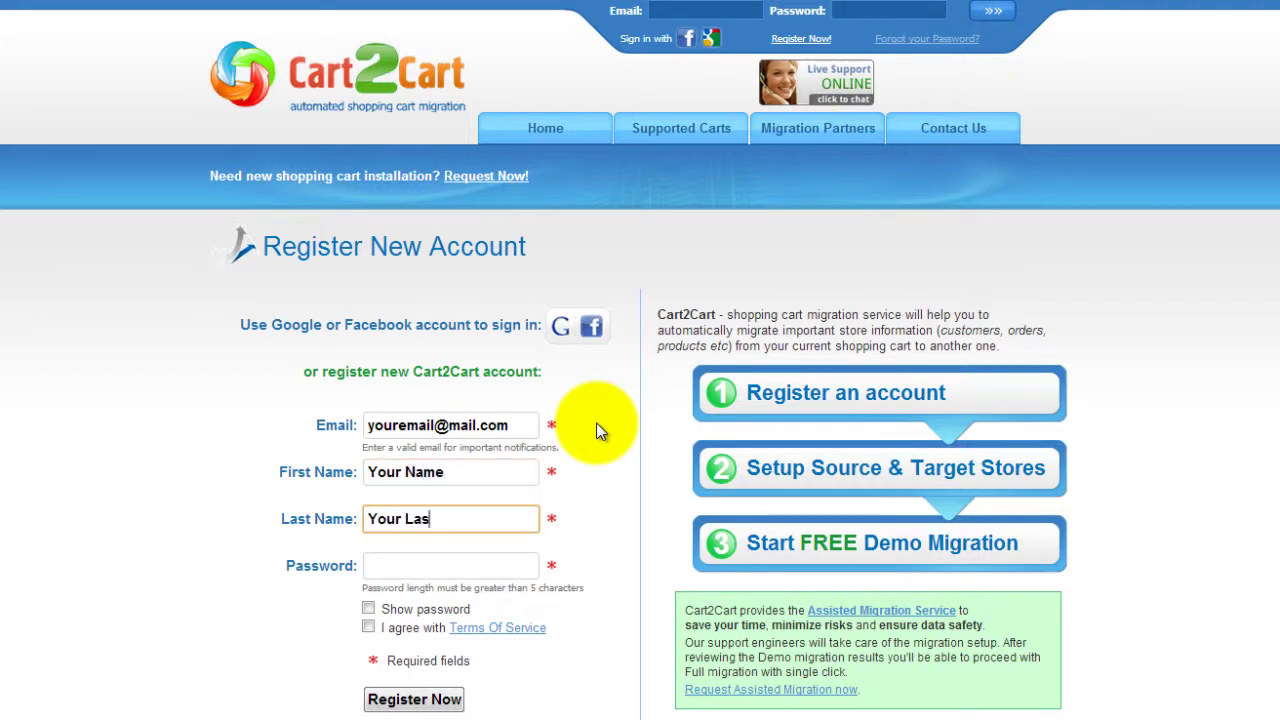
text(t Name)
key(Tab)
text(mypassword)
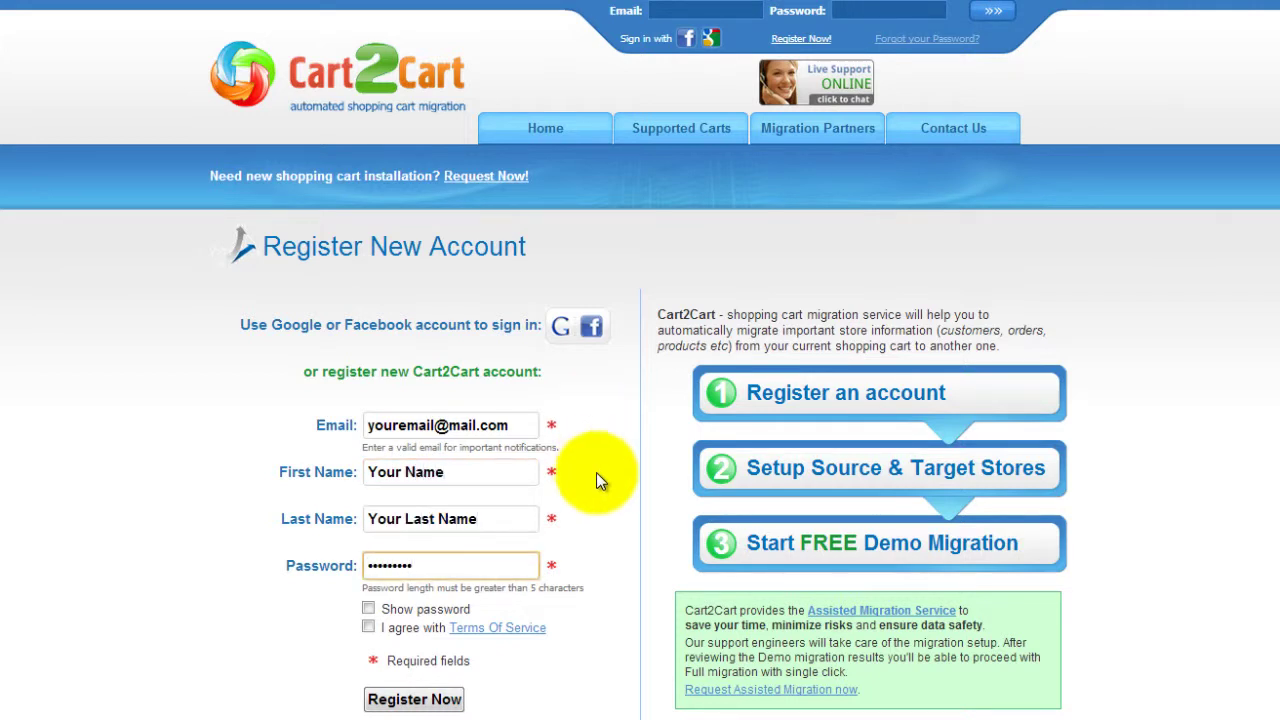
click(368, 627)
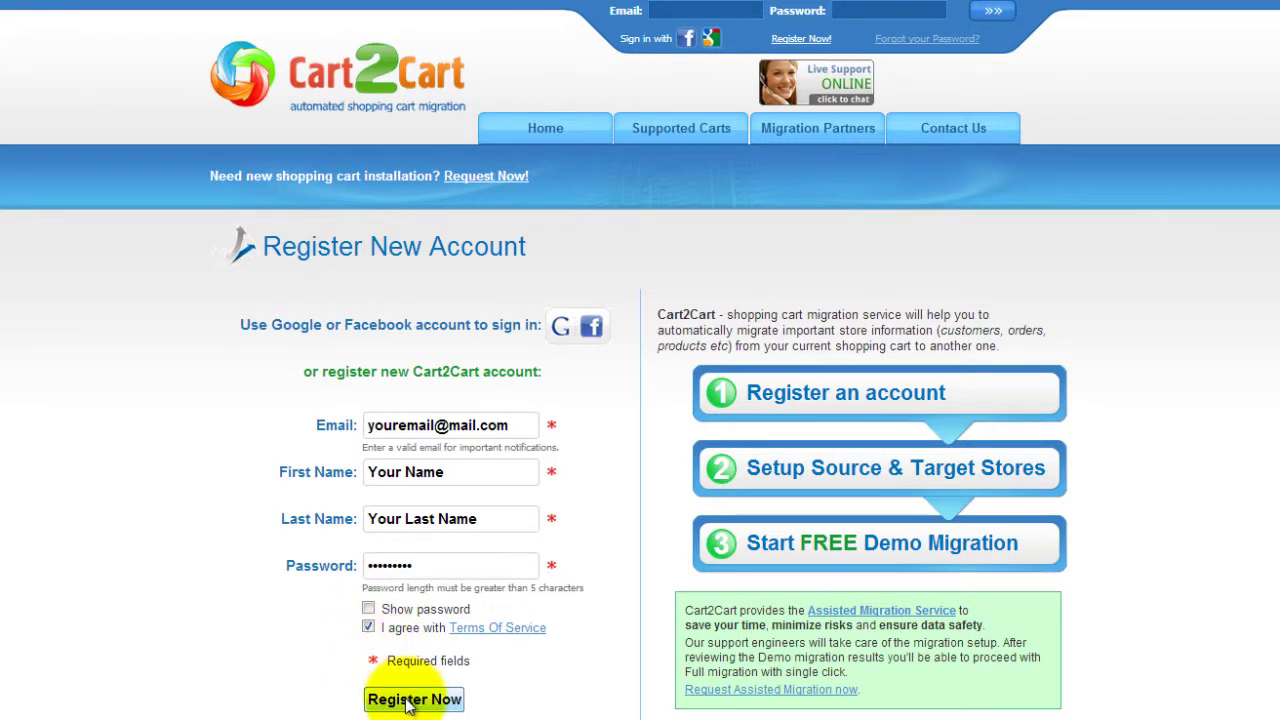
click(414, 699)
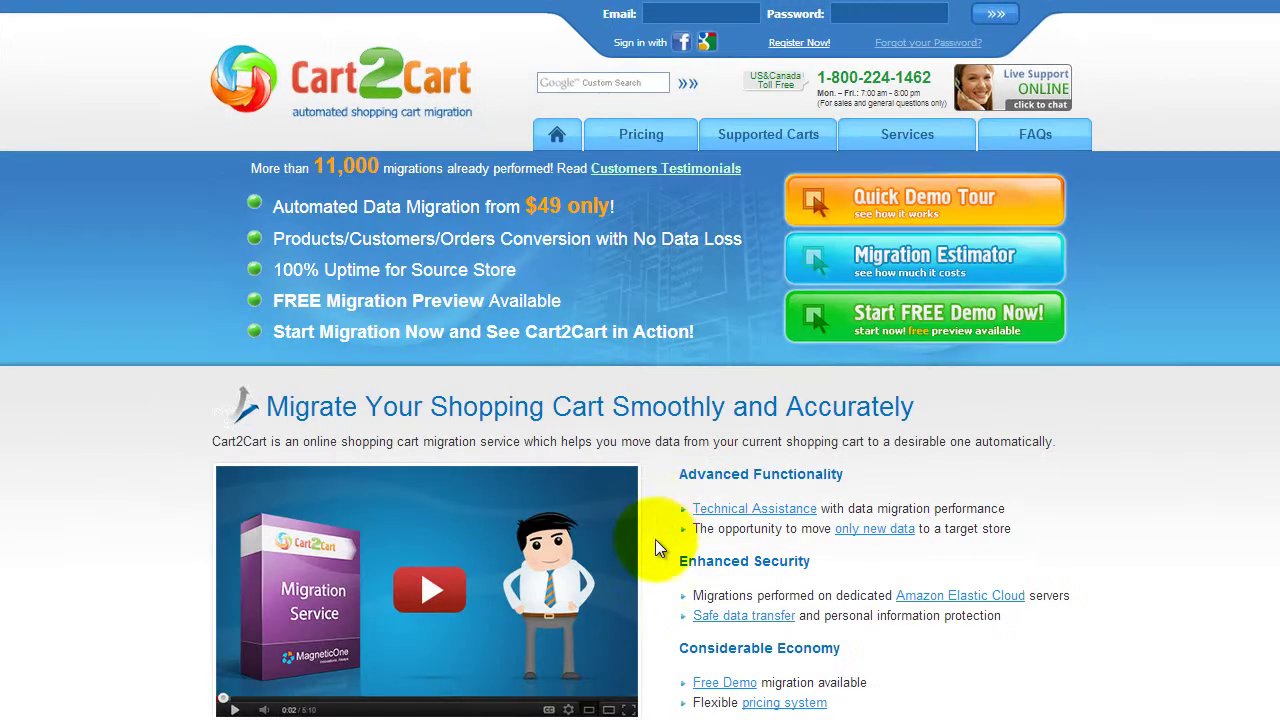
Log in from the header fields with the account email and password
click(701, 12)
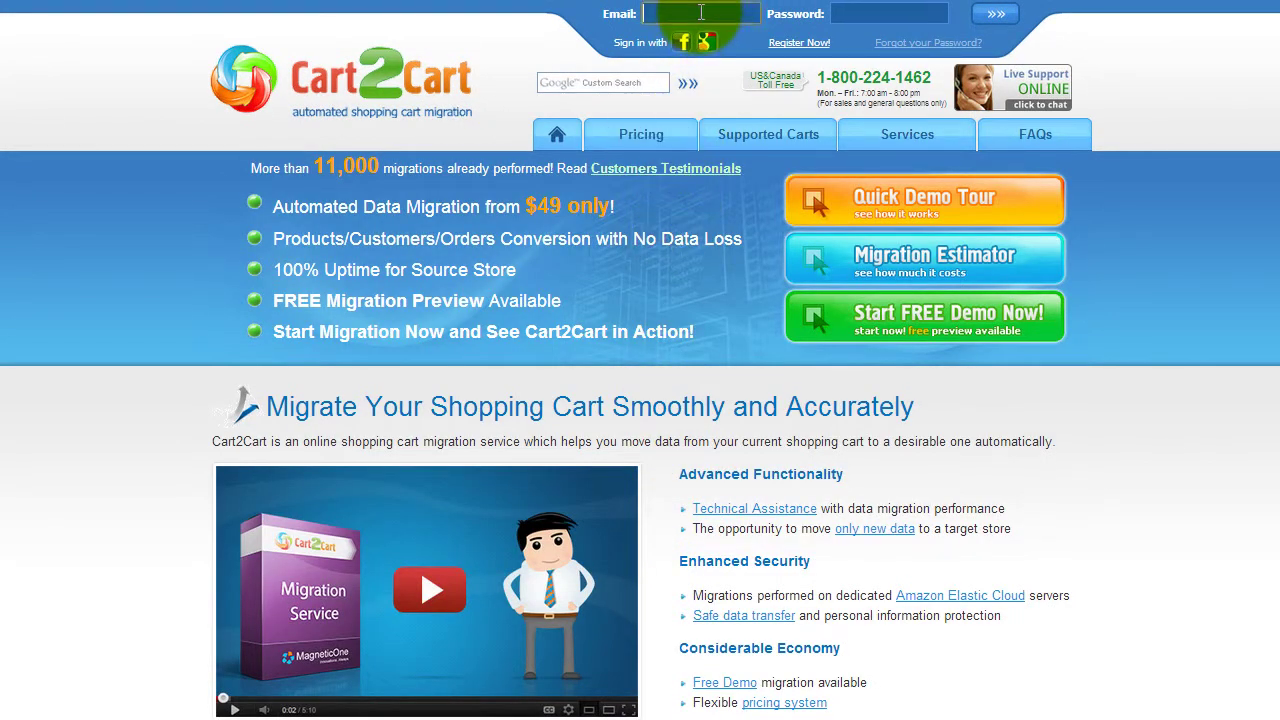
text(youremail@)
text(mail.com)
key(Tab)
text(123456789)
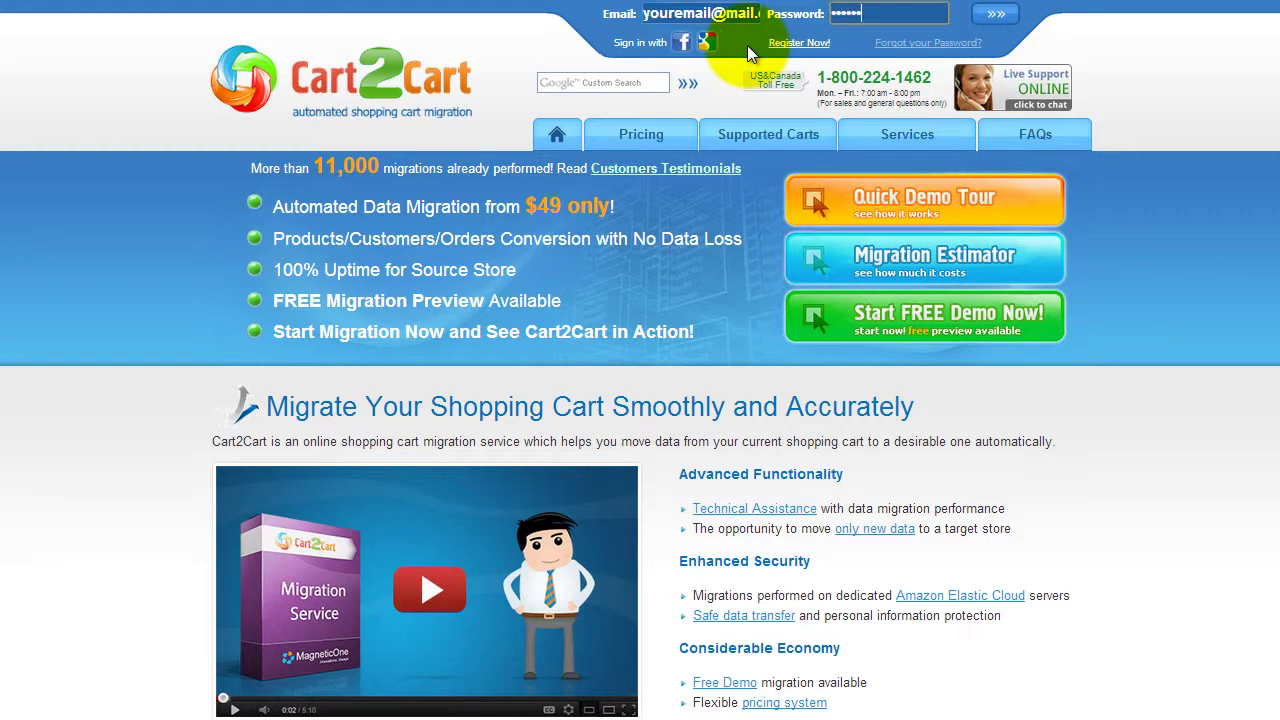
key(Return)
scroll(640, 360, down, 3)
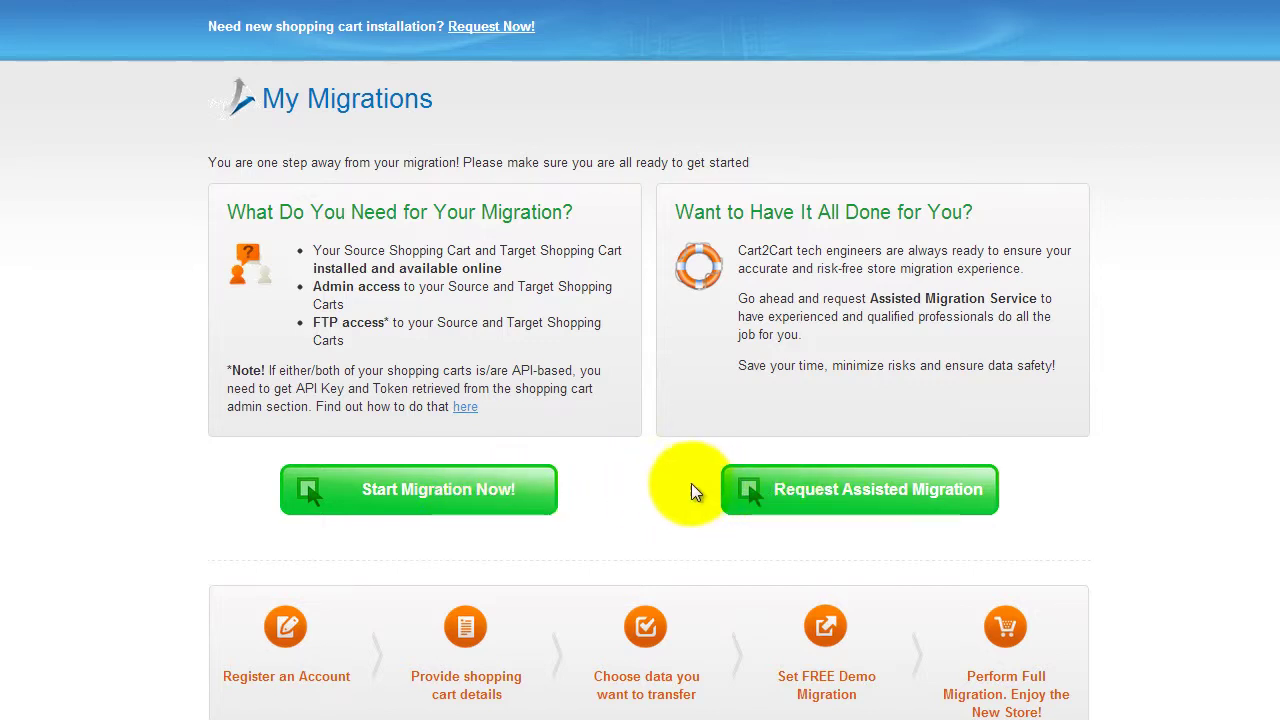
Start a new migration with Volusion source cart at yourvolusionstore.com and proceed
click(481, 490)
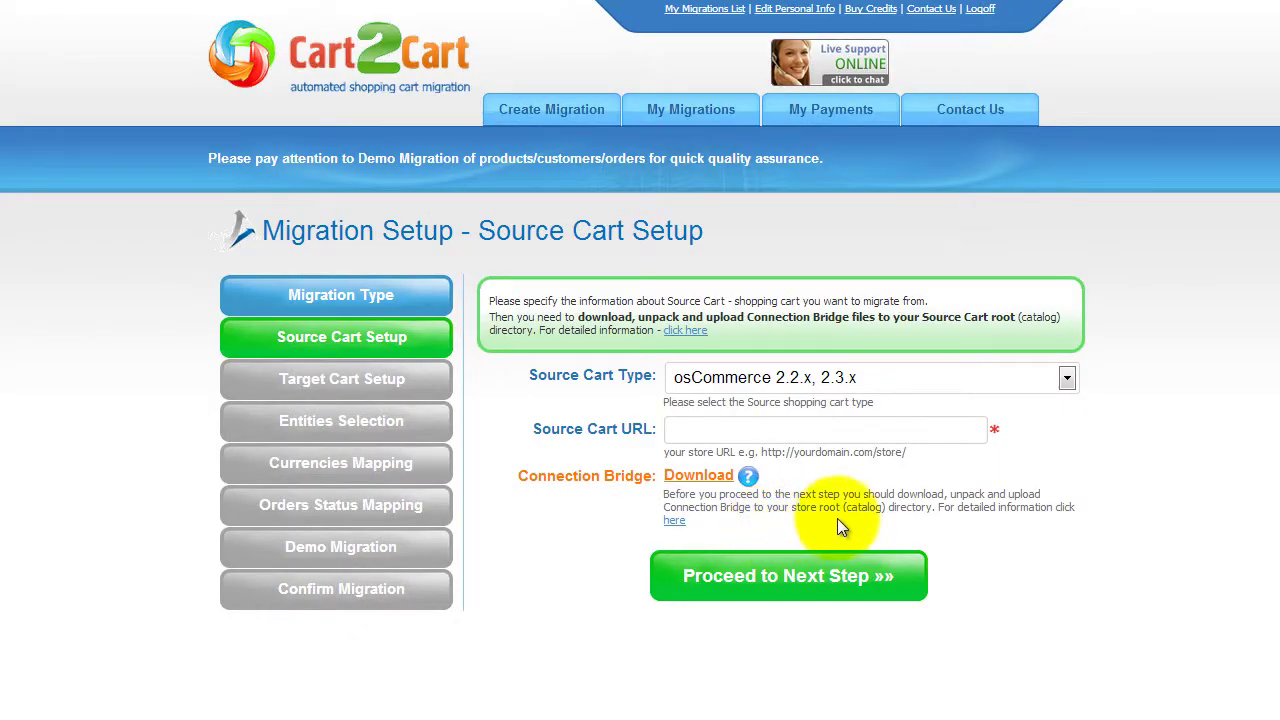
click(1068, 376)
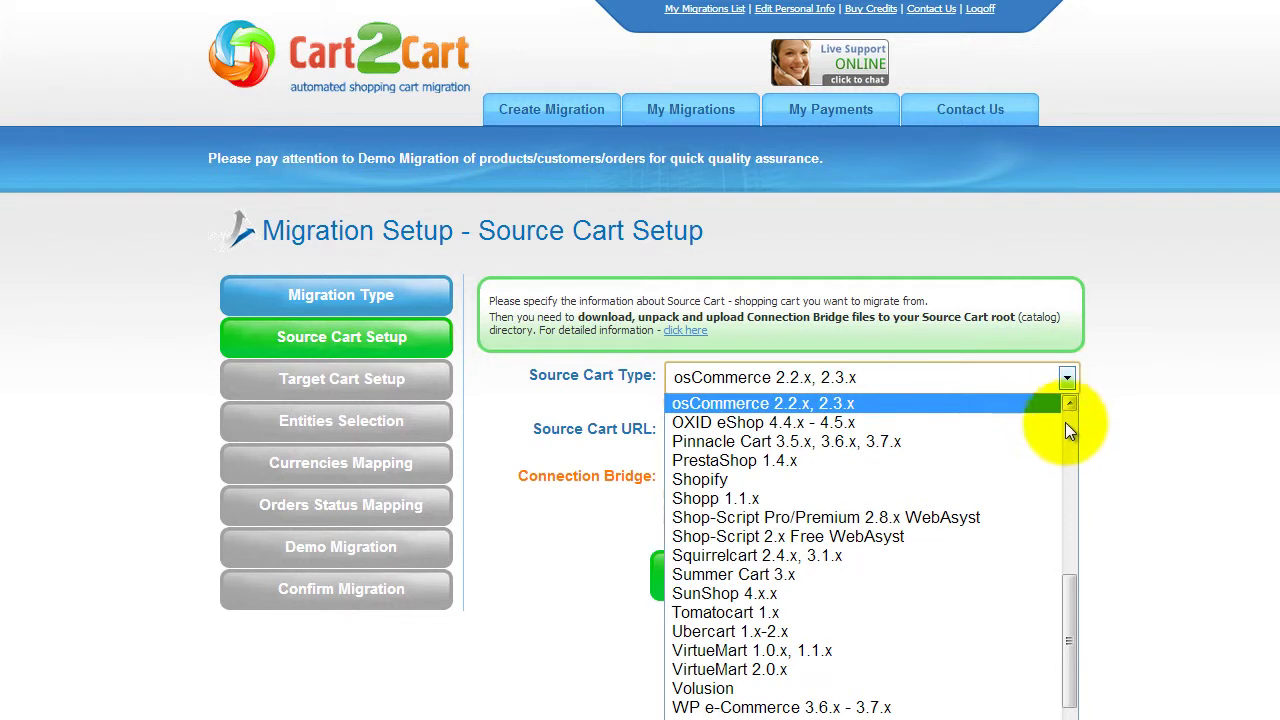
drag(1067, 597, 1069, 603)
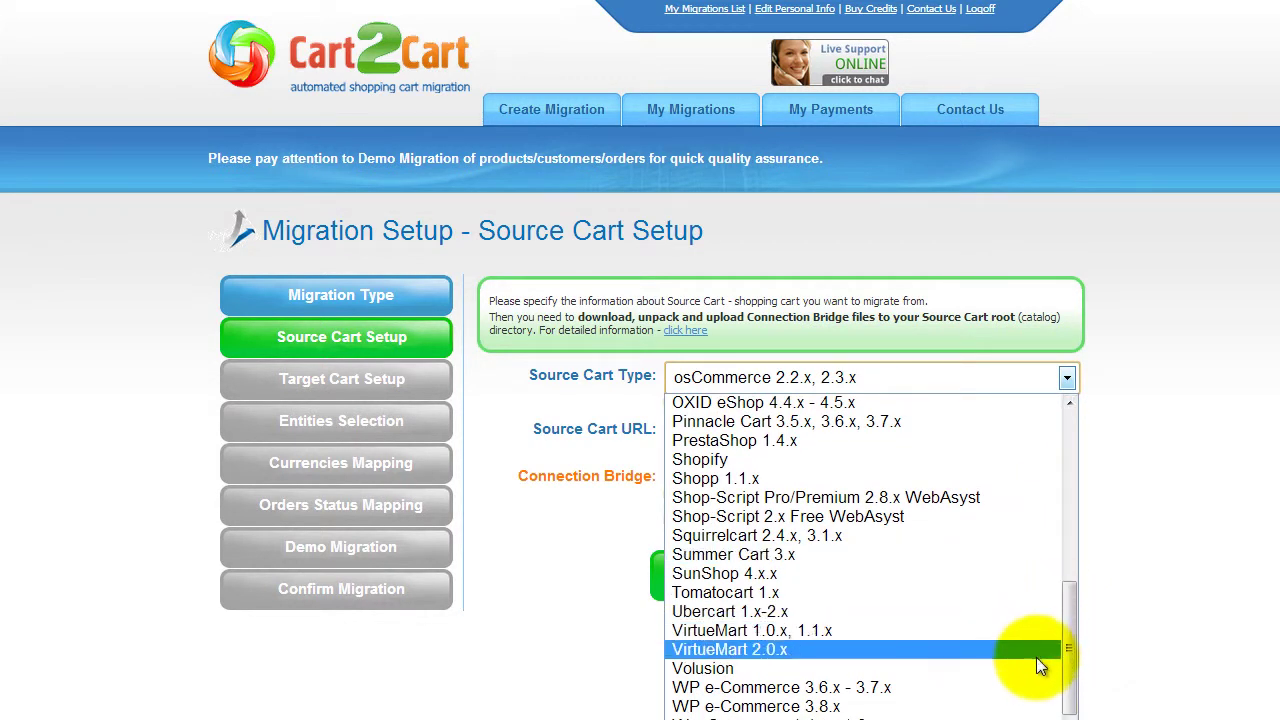
click(1034, 668)
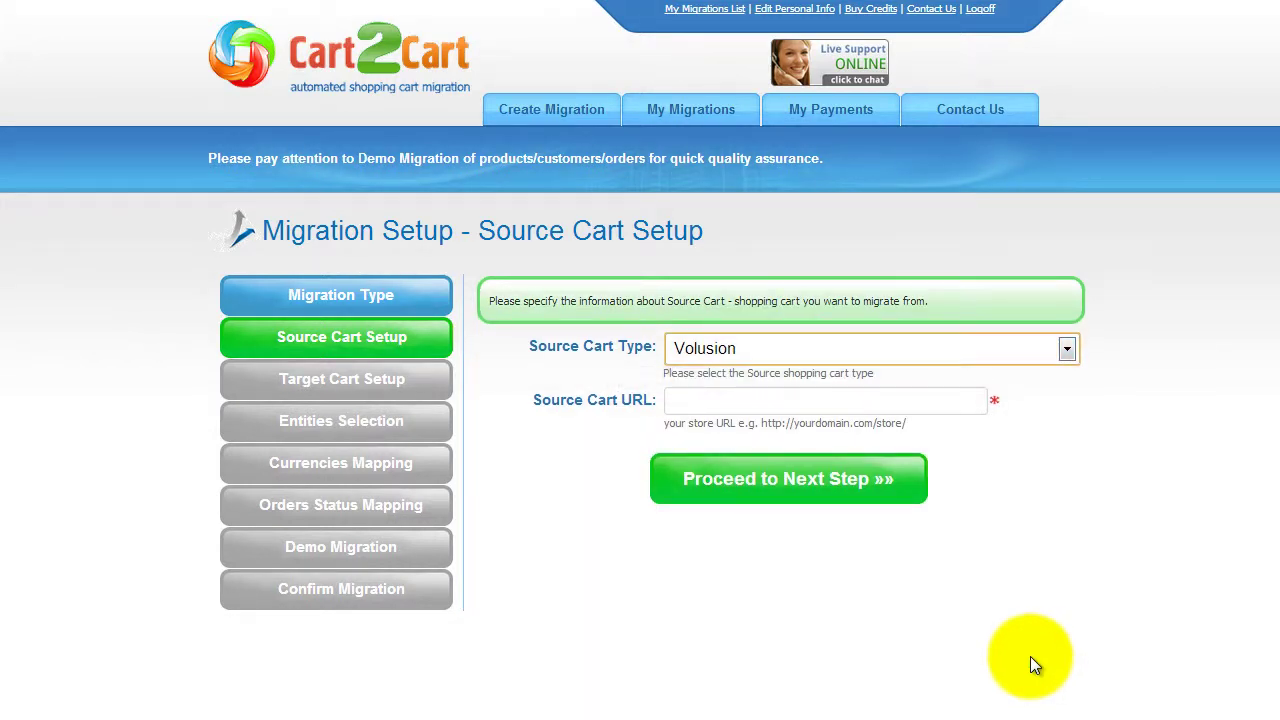
click(960, 404)
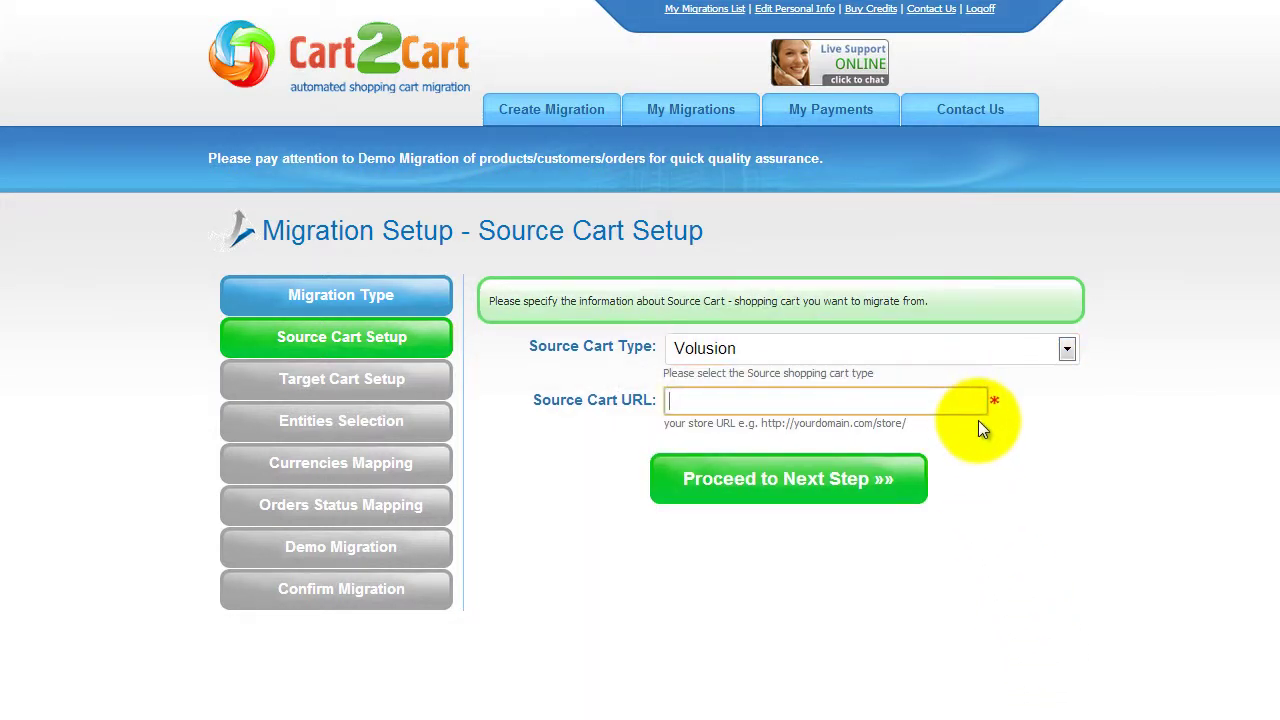
text(yourvolusionstore.com)
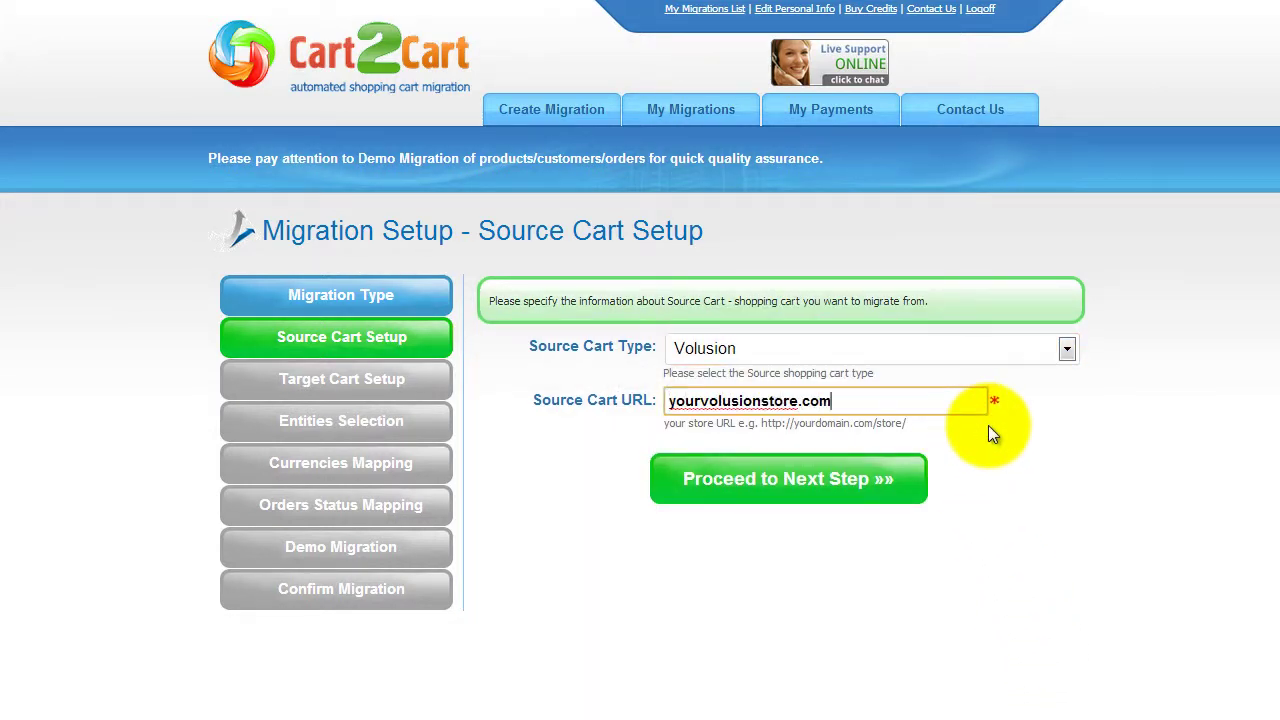
click(780, 478)
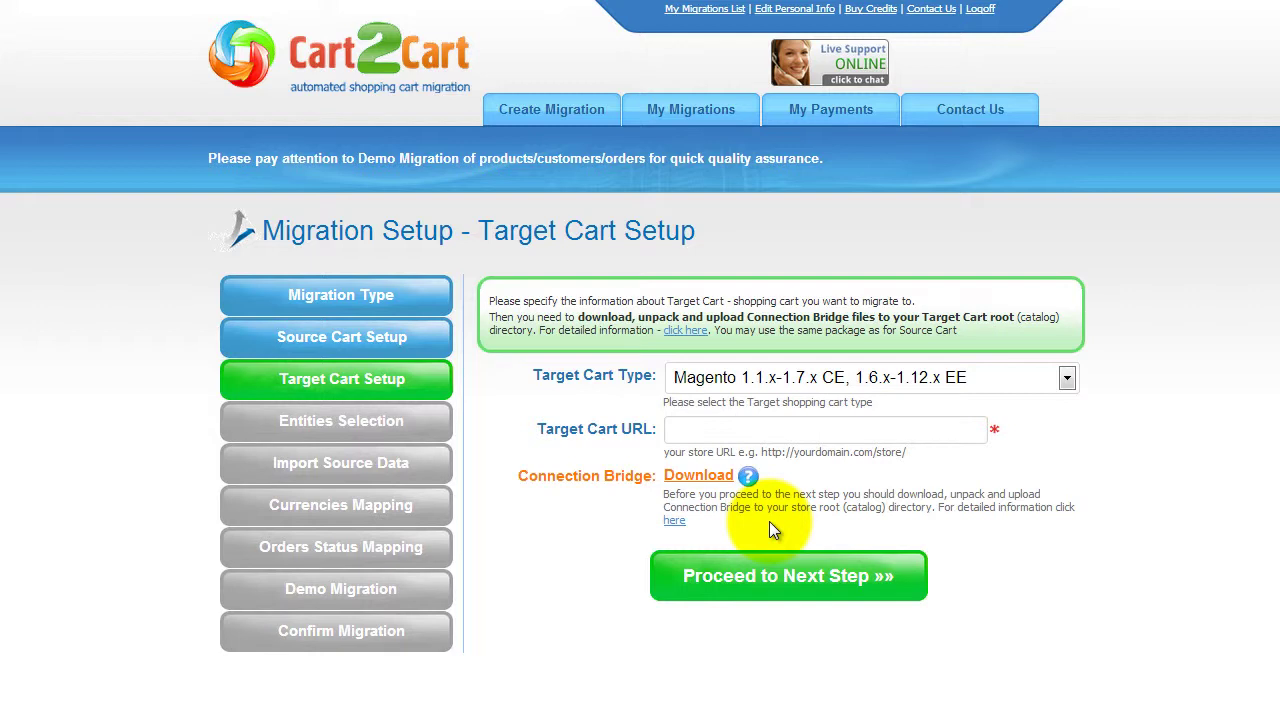
Choose Shopify as the target cart type with URL yourshopifystore.com
click(1069, 379)
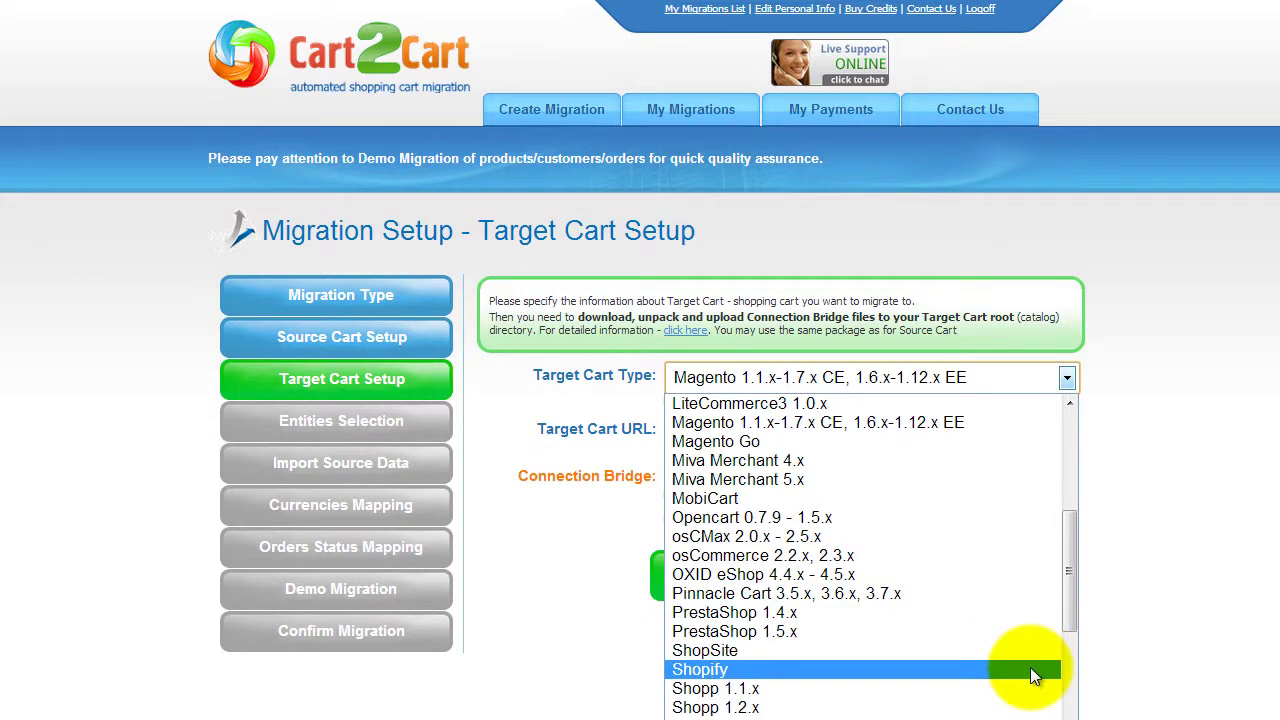
click(1033, 670)
click(893, 403)
text(yourshopifystore.com)
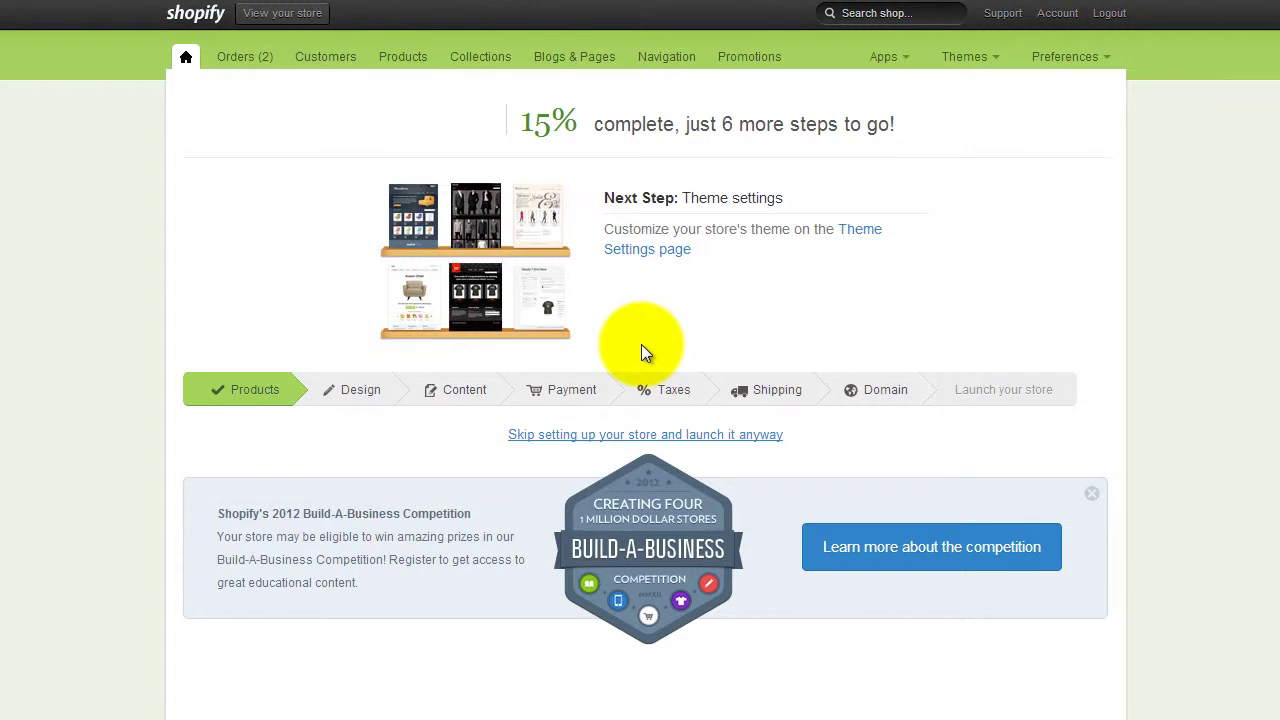
In Shopify admin, open the private app via Apps > Manage Apps and copy its API key
click(905, 60)
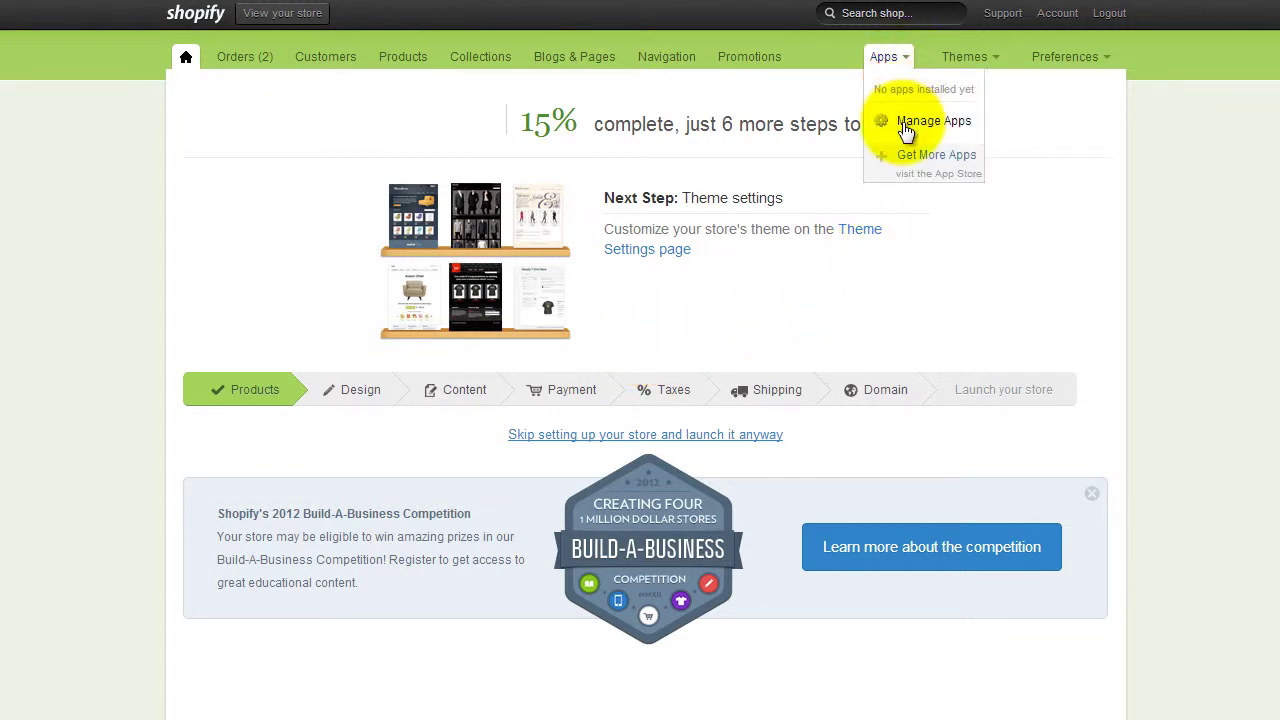
click(905, 121)
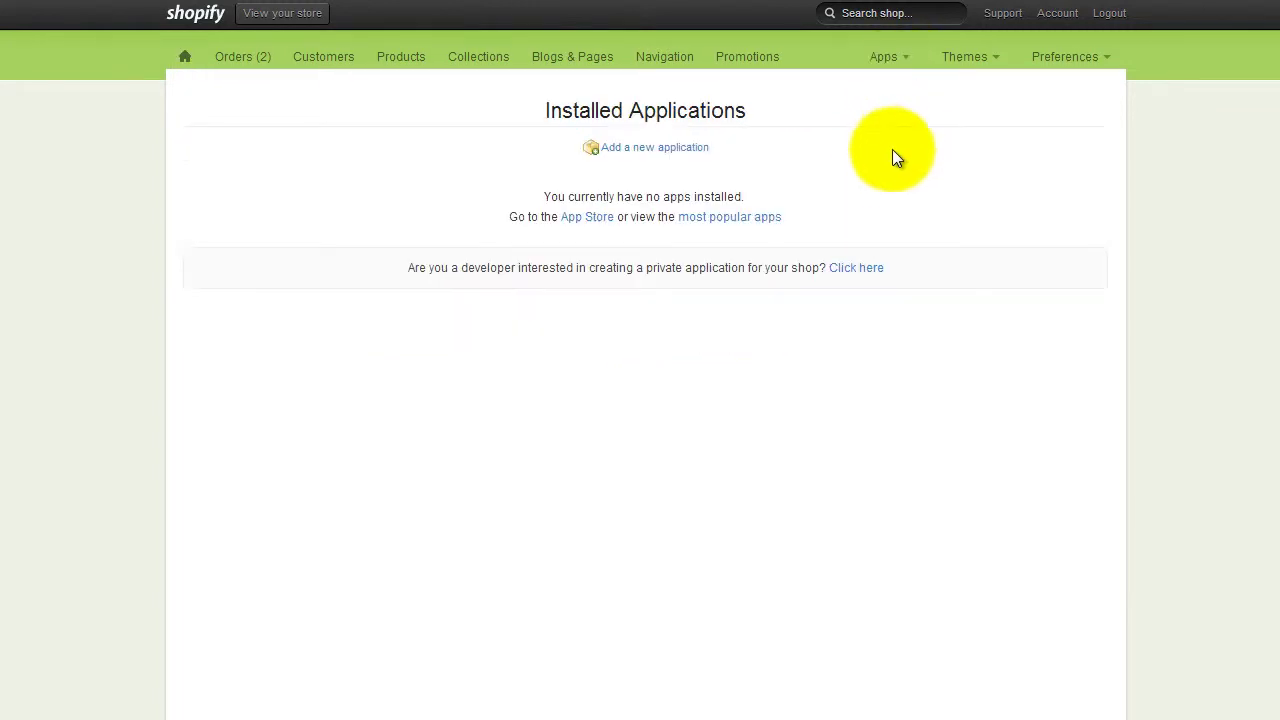
click(862, 268)
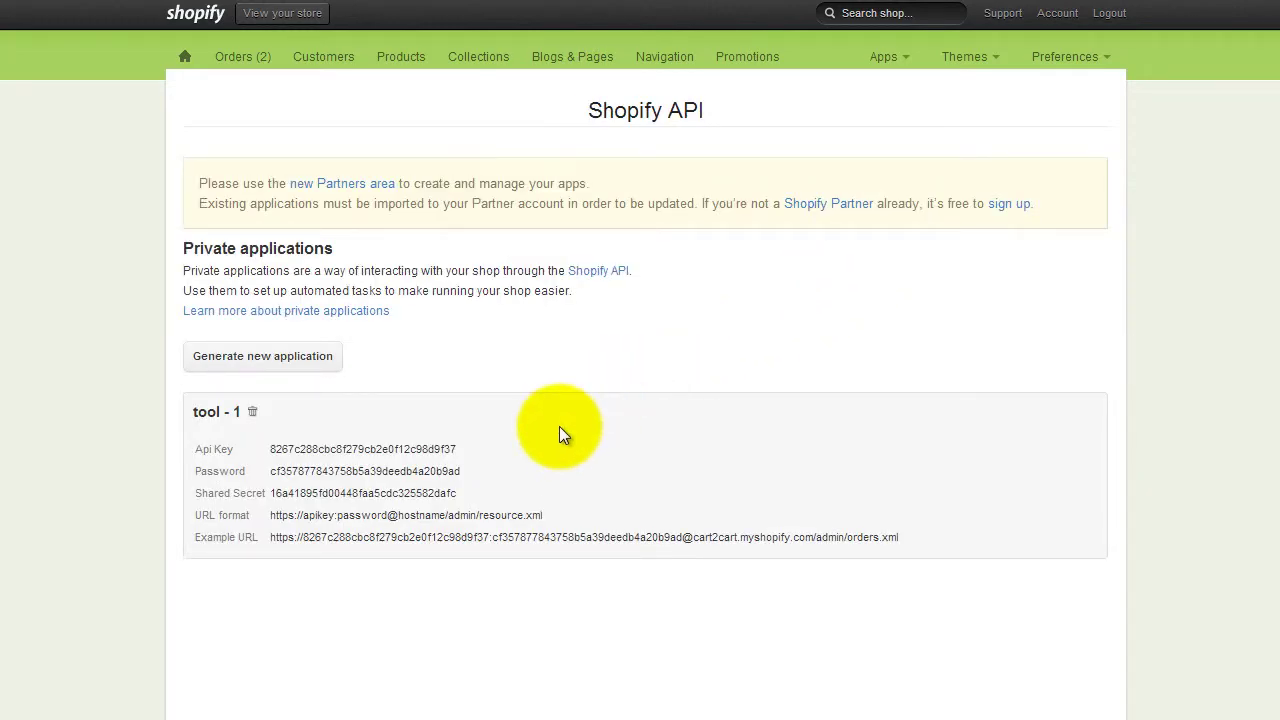
mouse_move(468, 453)
mouse_down()
mouse_move(270, 465)
mouse_move(461, 476)
mouse_up()
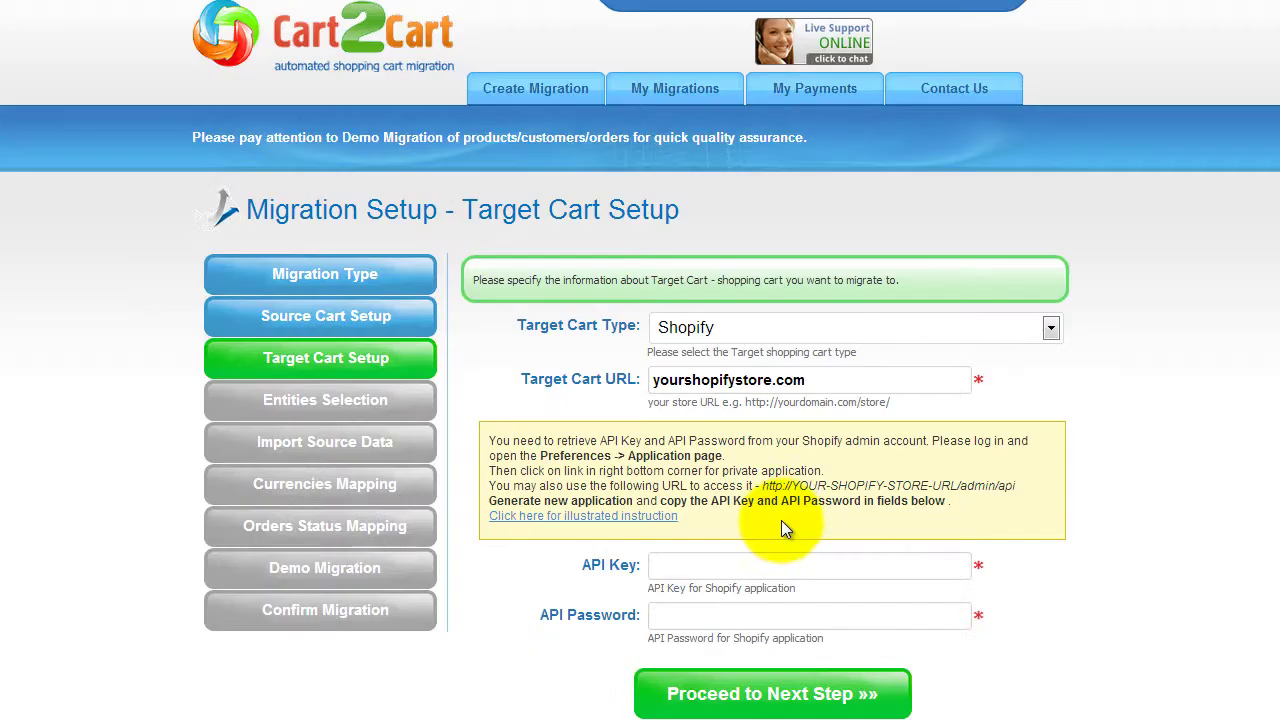
Paste the API key and API password into Cart2Cart's target setup and proceed
click(778, 564)
right_click(798, 573)
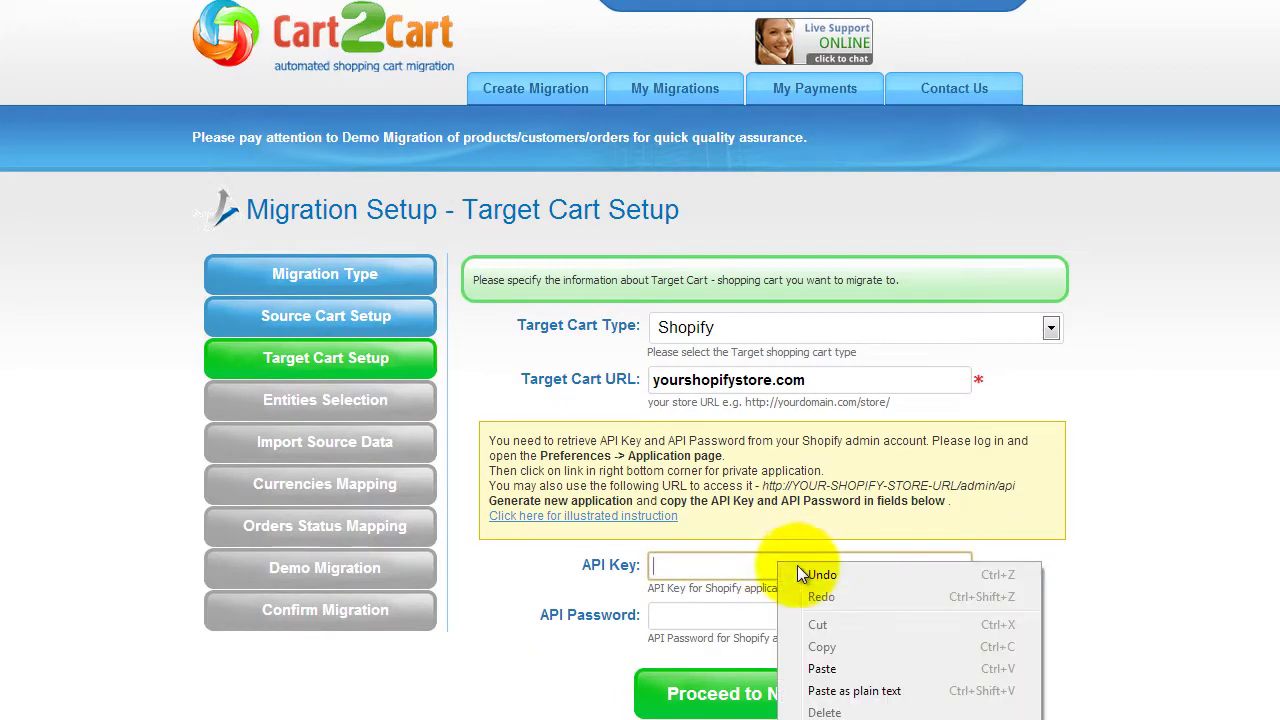
click(822, 668)
right_click(838, 614)
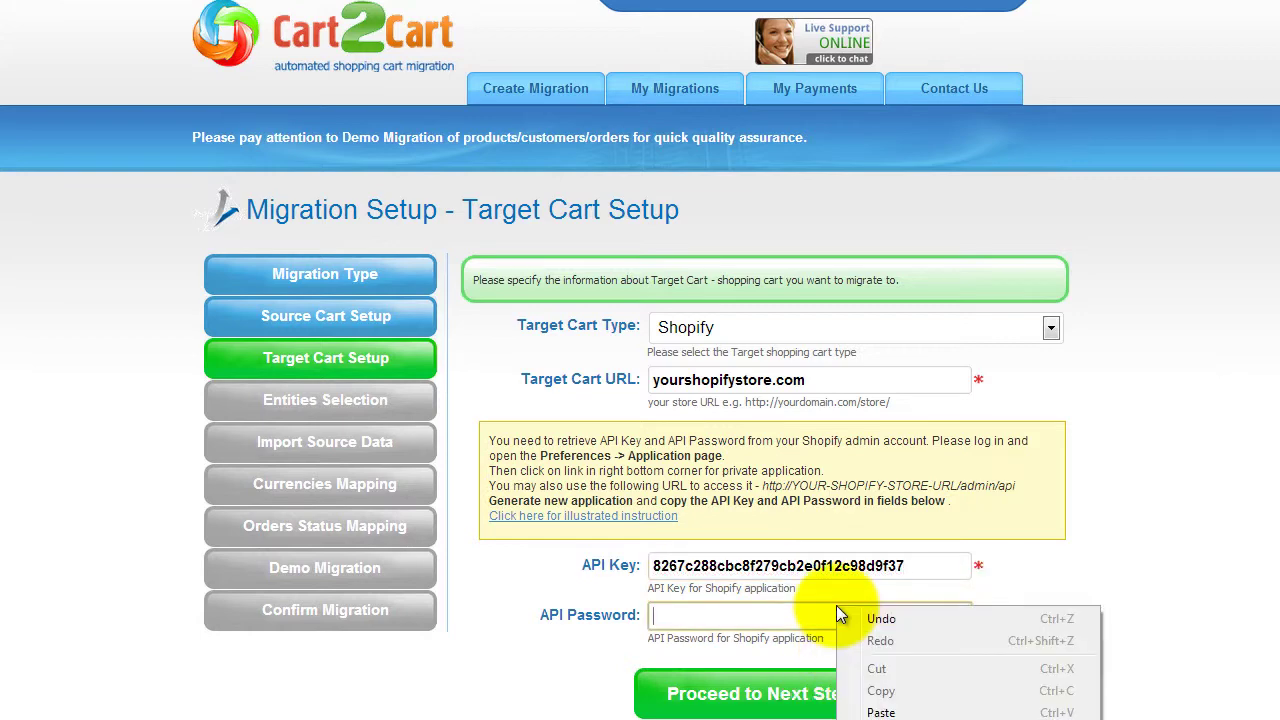
click(881, 712)
click(760, 694)
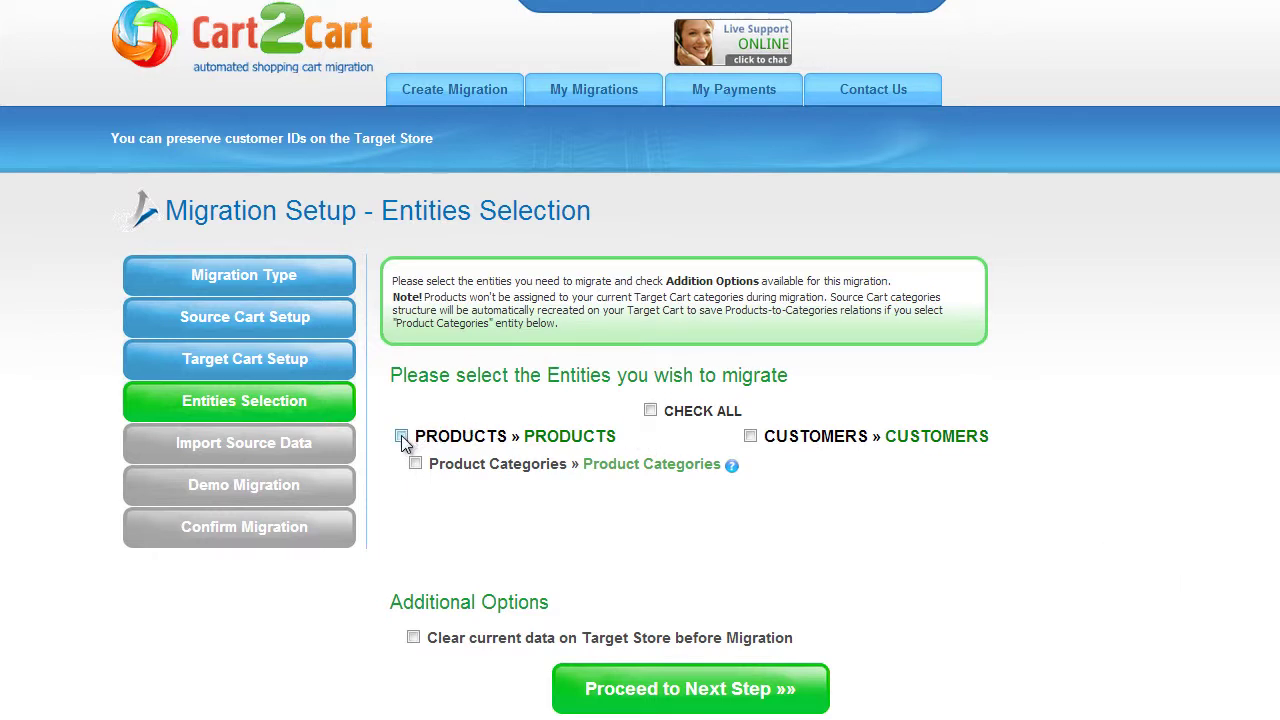
Select Product Categories and all other entities, leave Clear current data off, and proceed
click(416, 464)
click(651, 411)
click(414, 638)
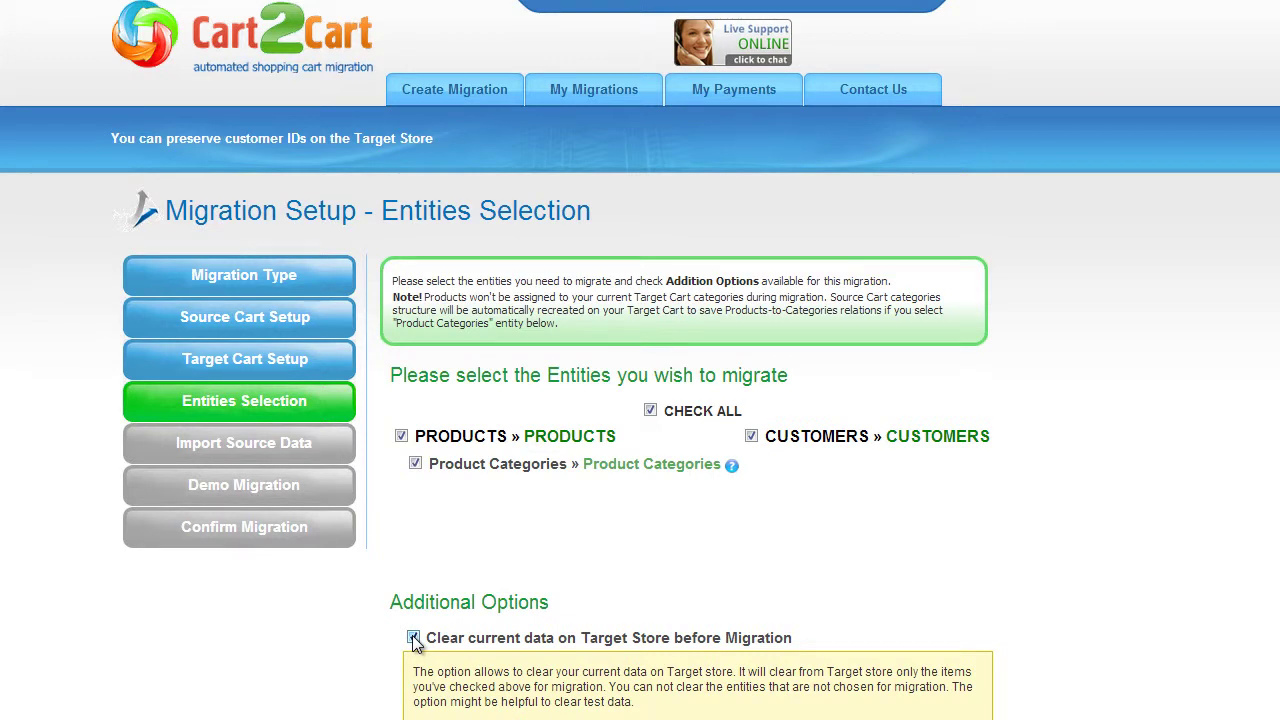
click(414, 638)
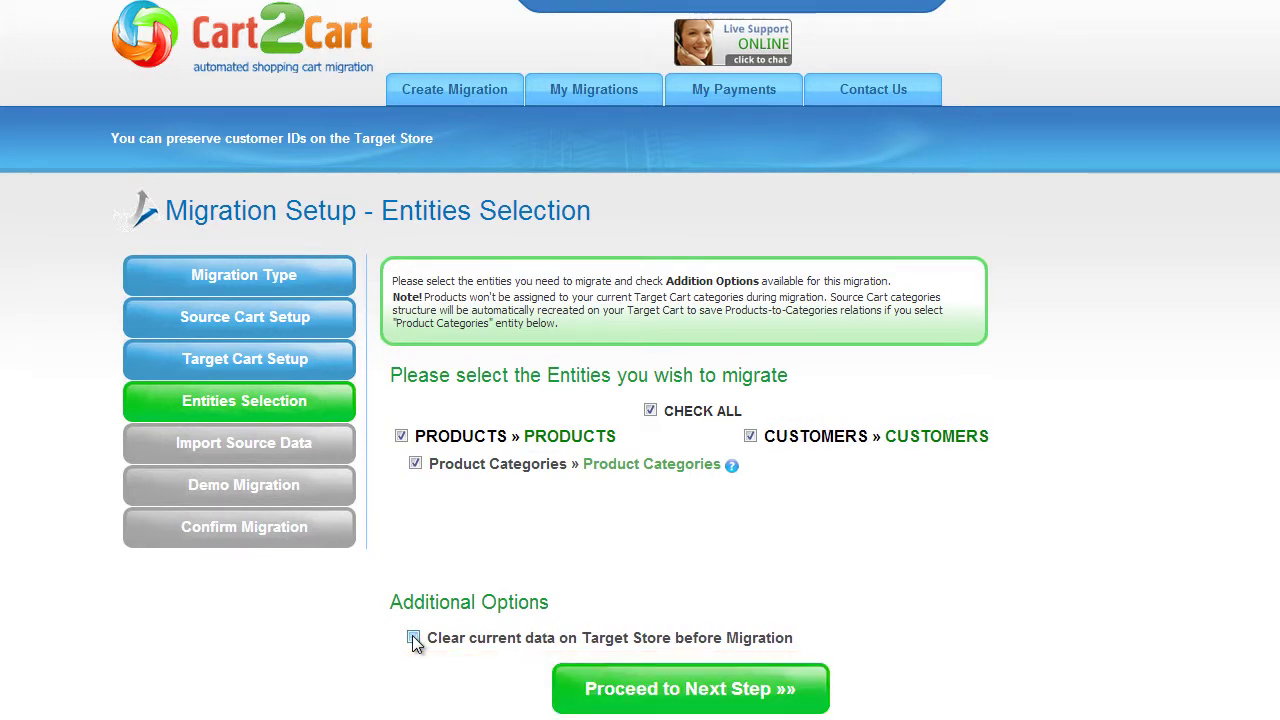
click(678, 688)
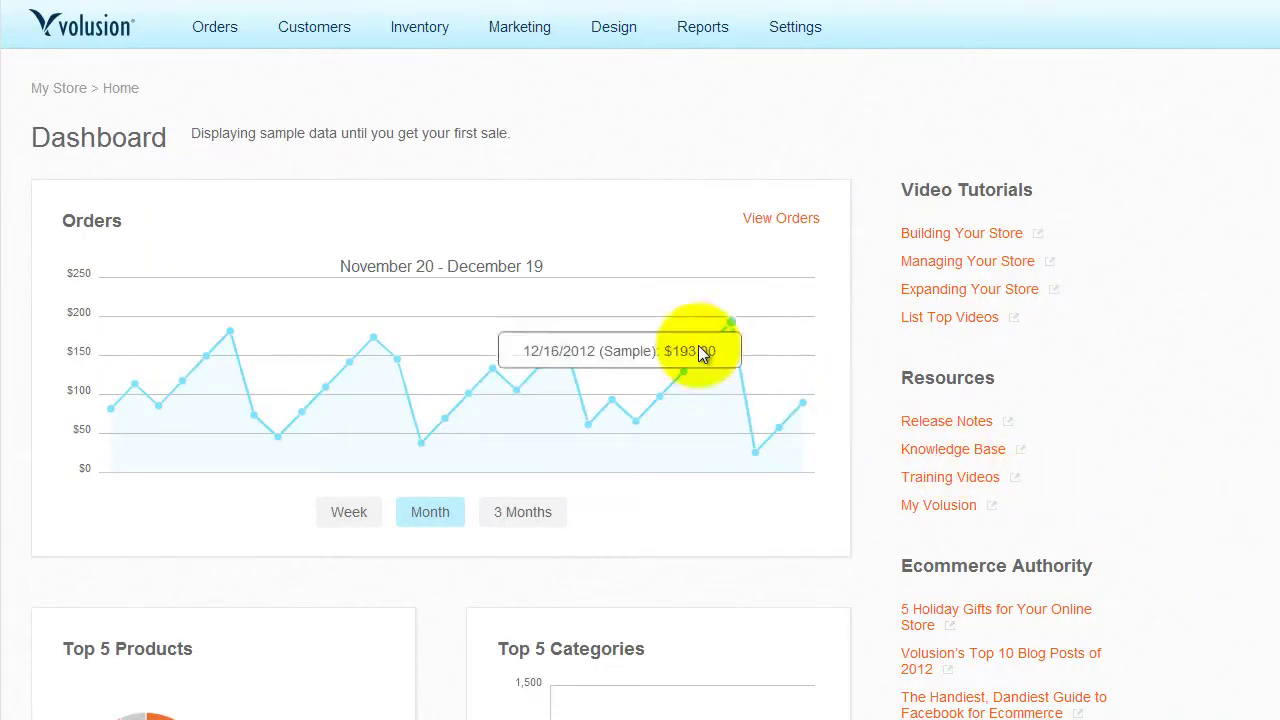
In Volusion's Import/Export Standard Export, choose the Categories table with all columns
mouse_move(410, 30)
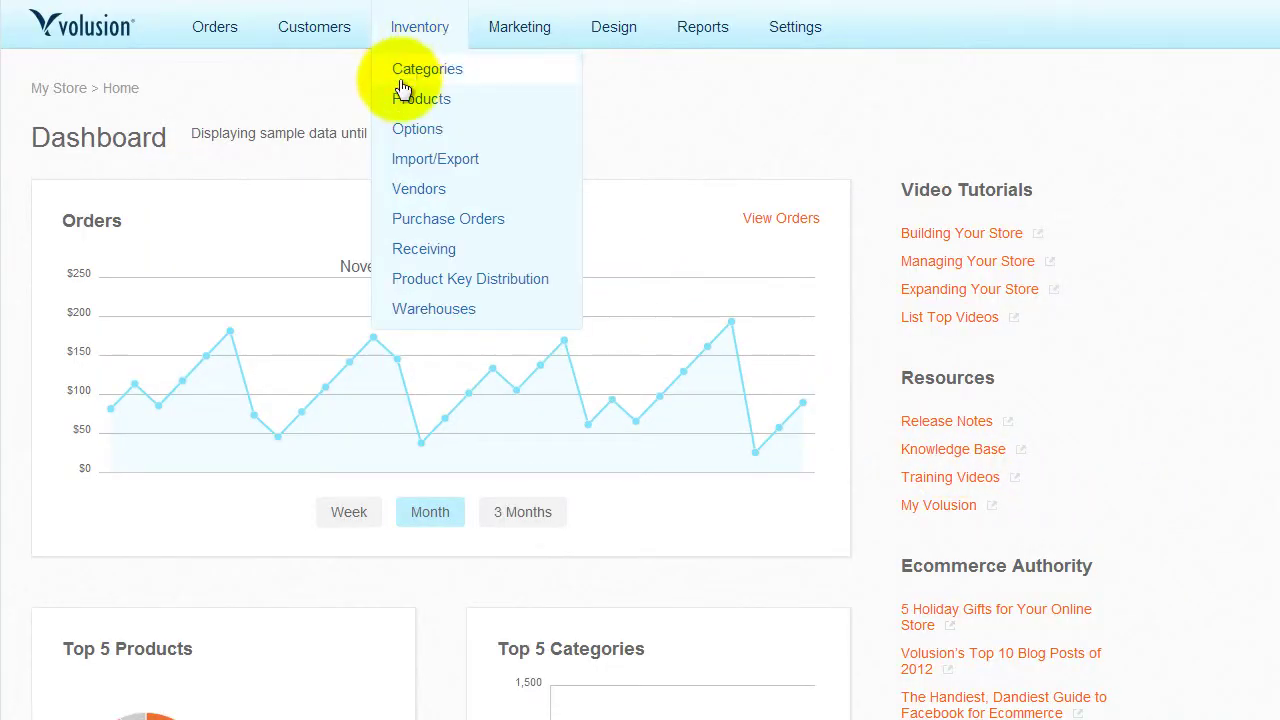
click(410, 161)
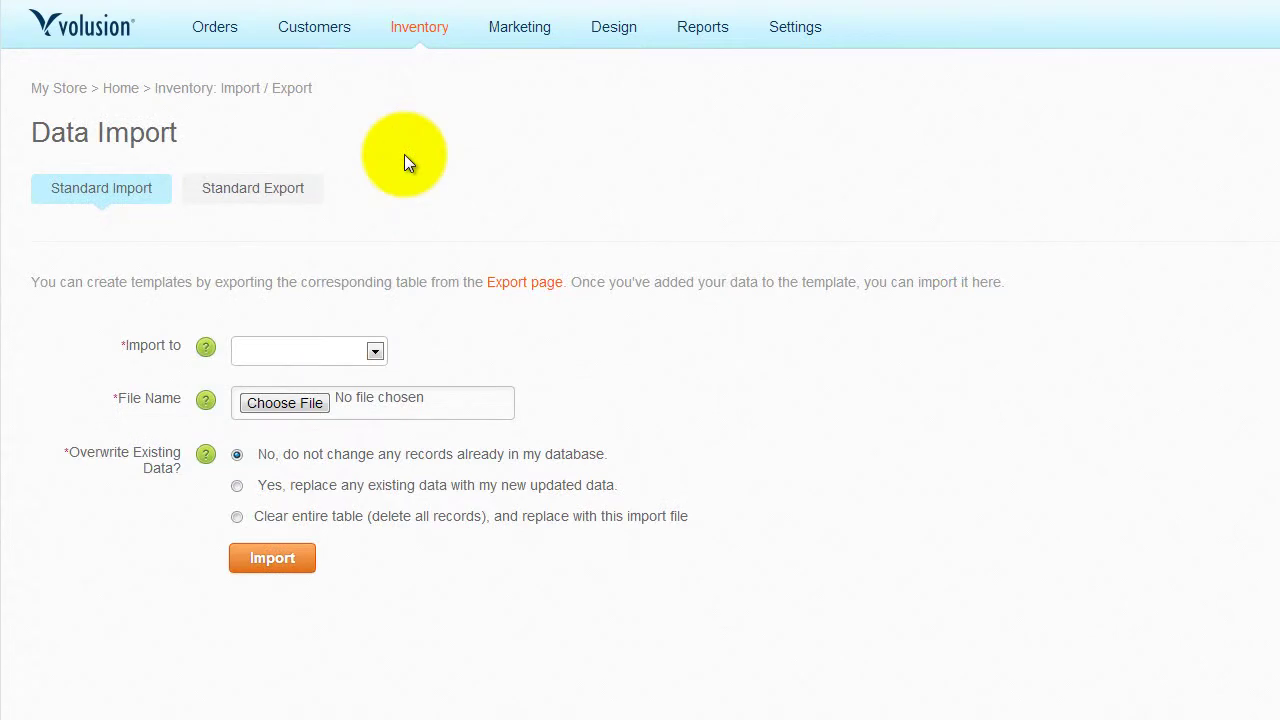
click(255, 190)
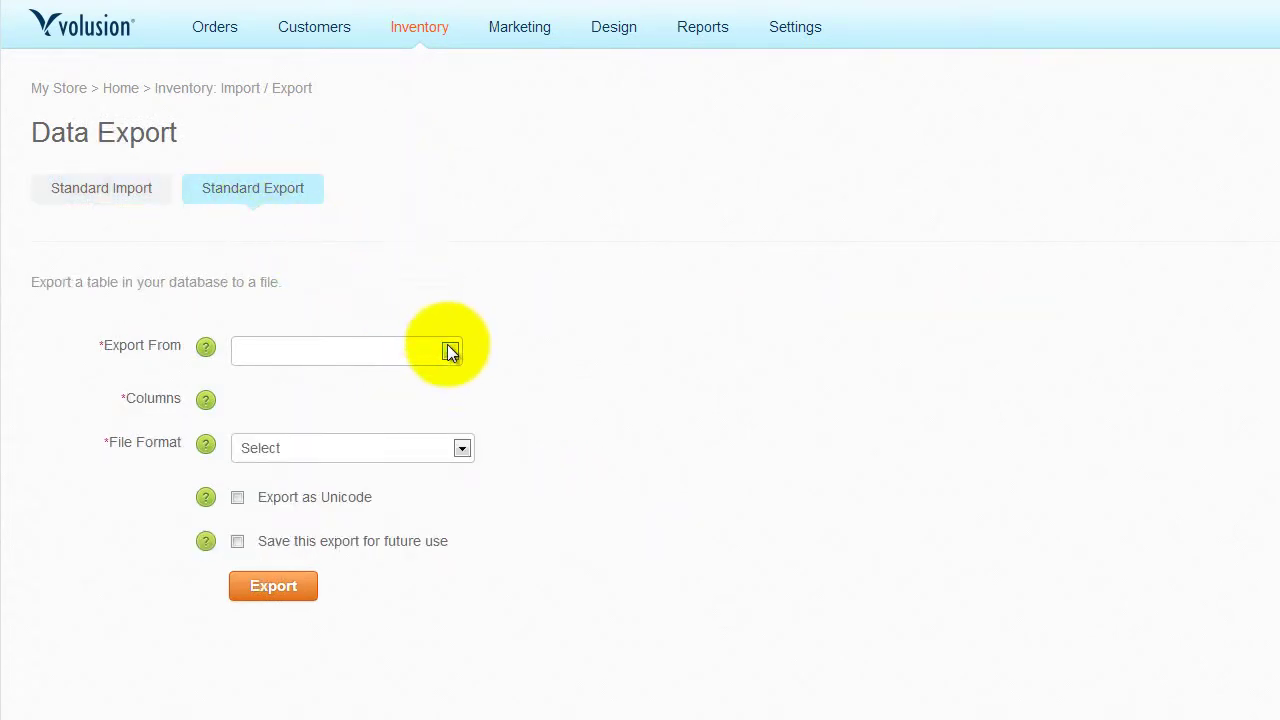
click(449, 350)
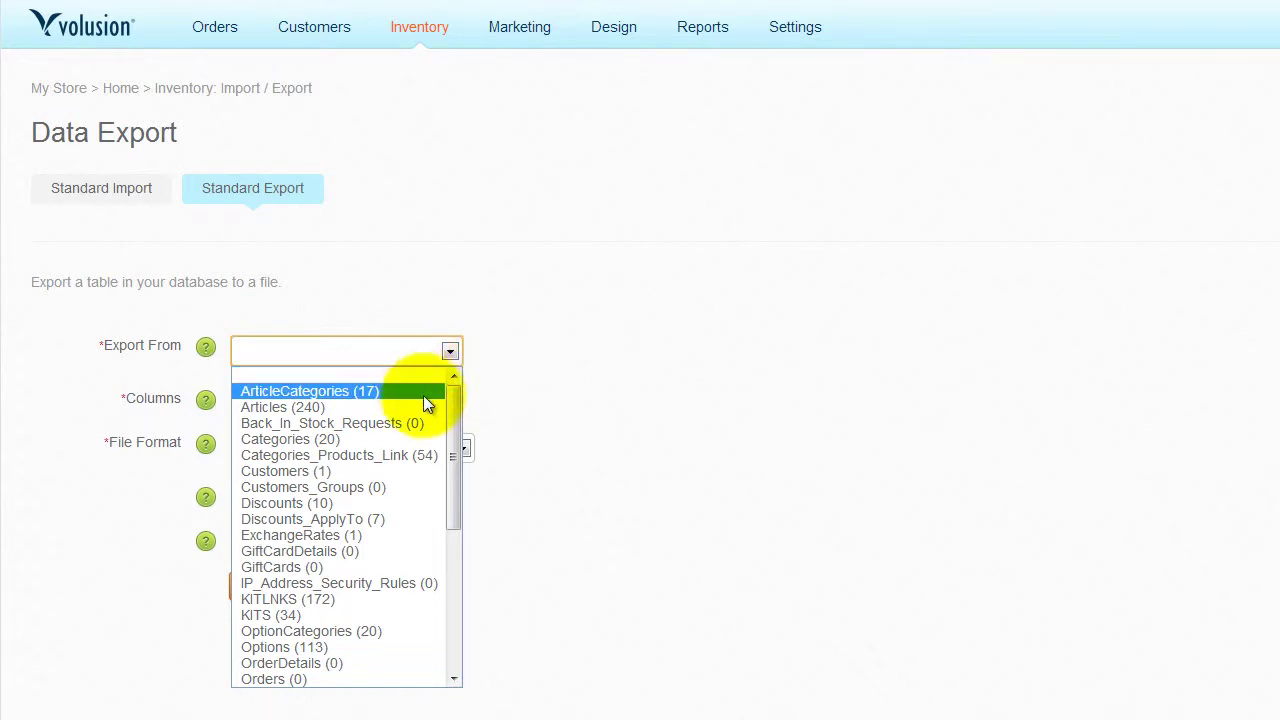
click(415, 448)
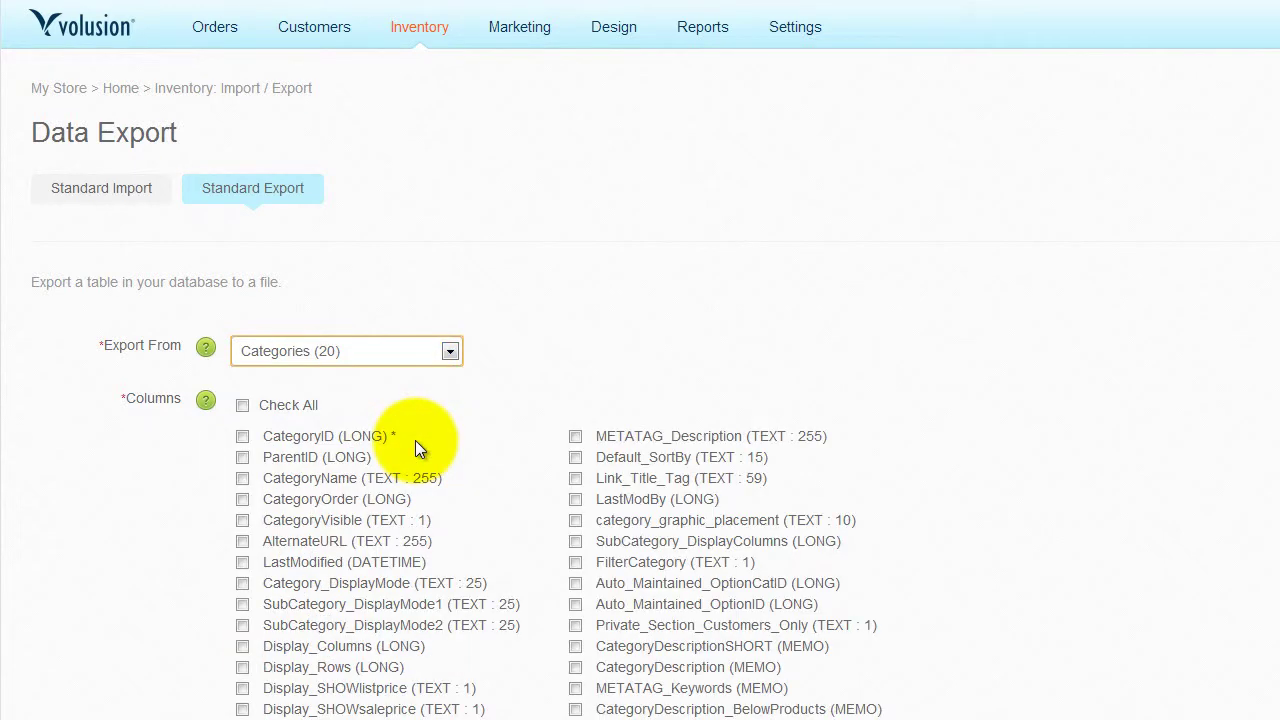
click(242, 406)
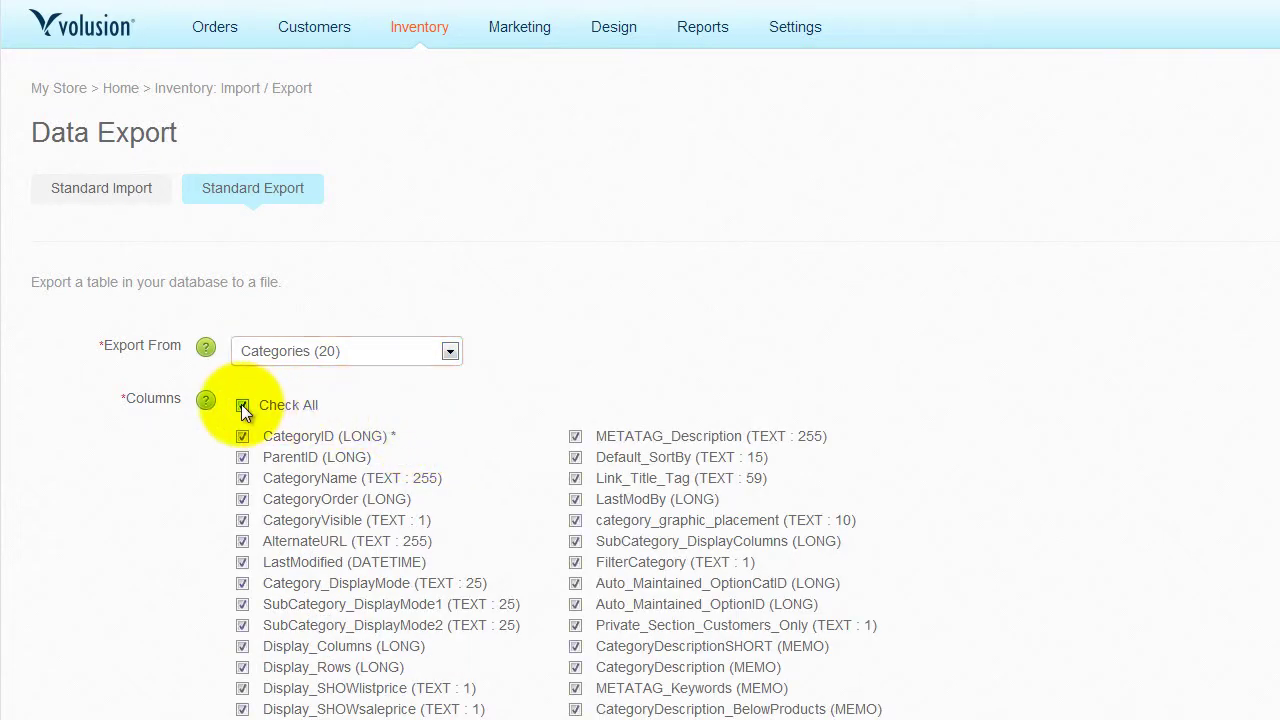
Export the Categories table as XML and download the file
scroll(640, 400, down, 2)
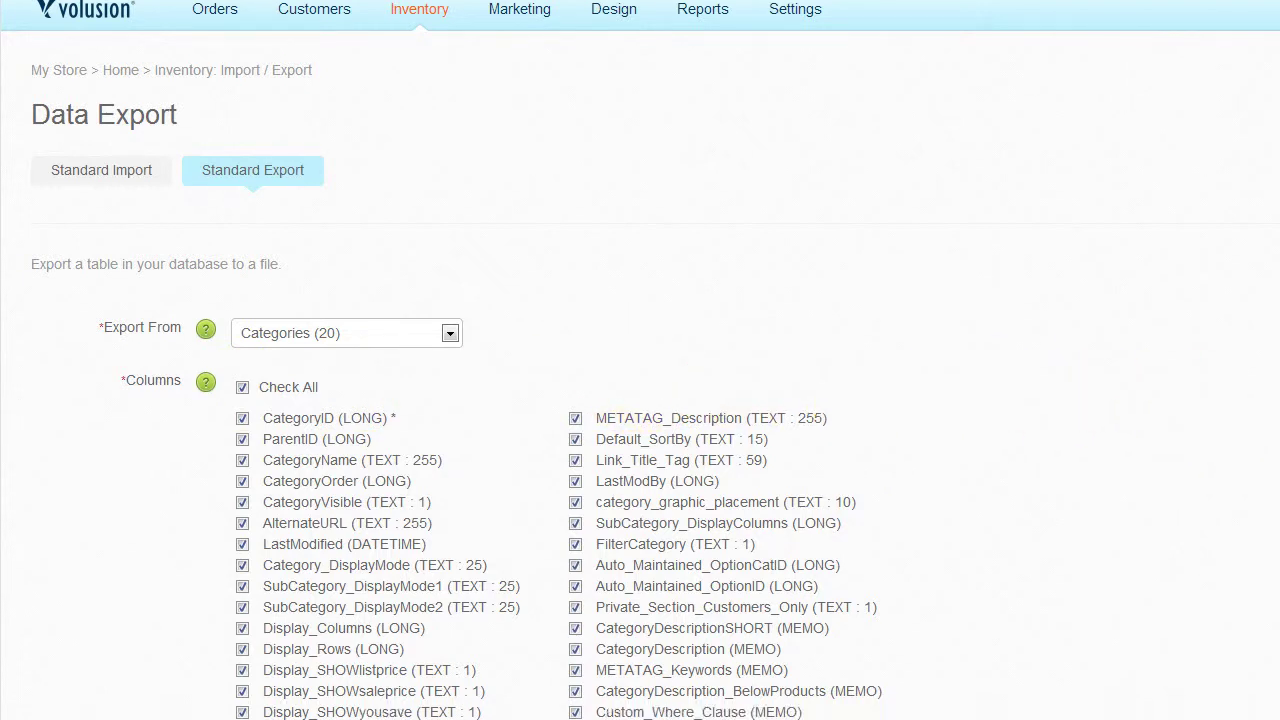
scroll(640, 400, down, 4)
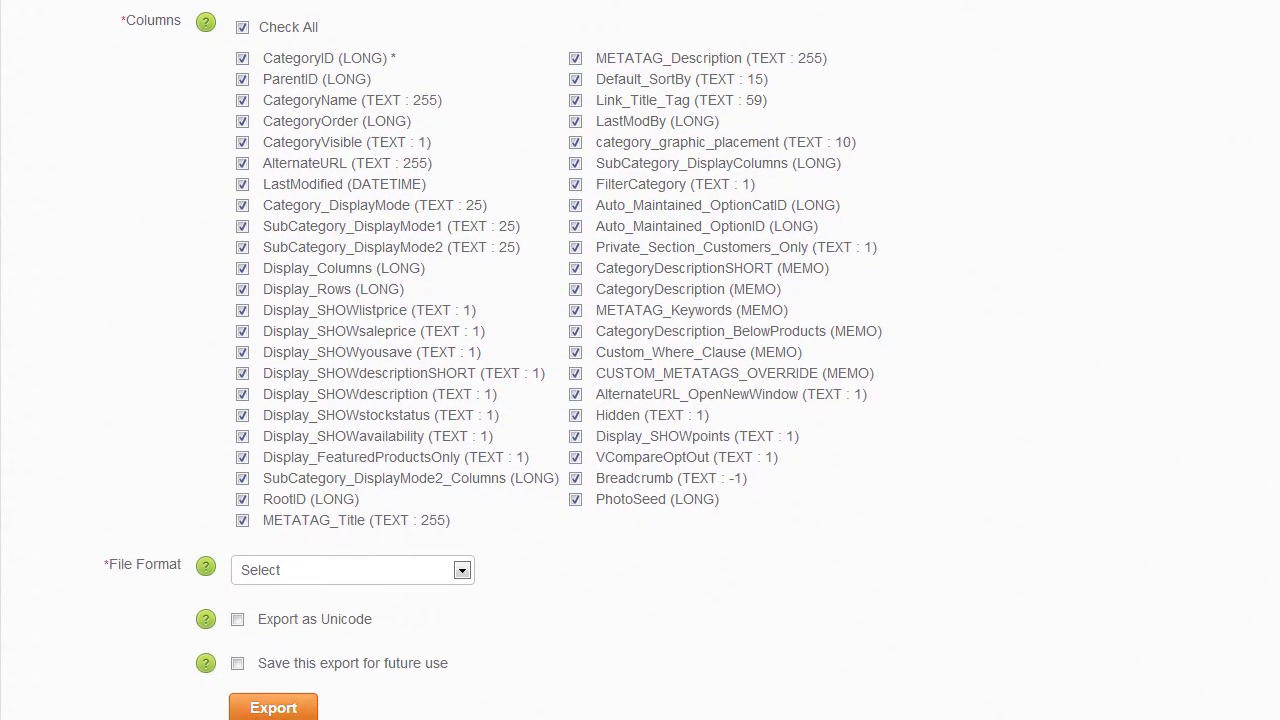
click(461, 574)
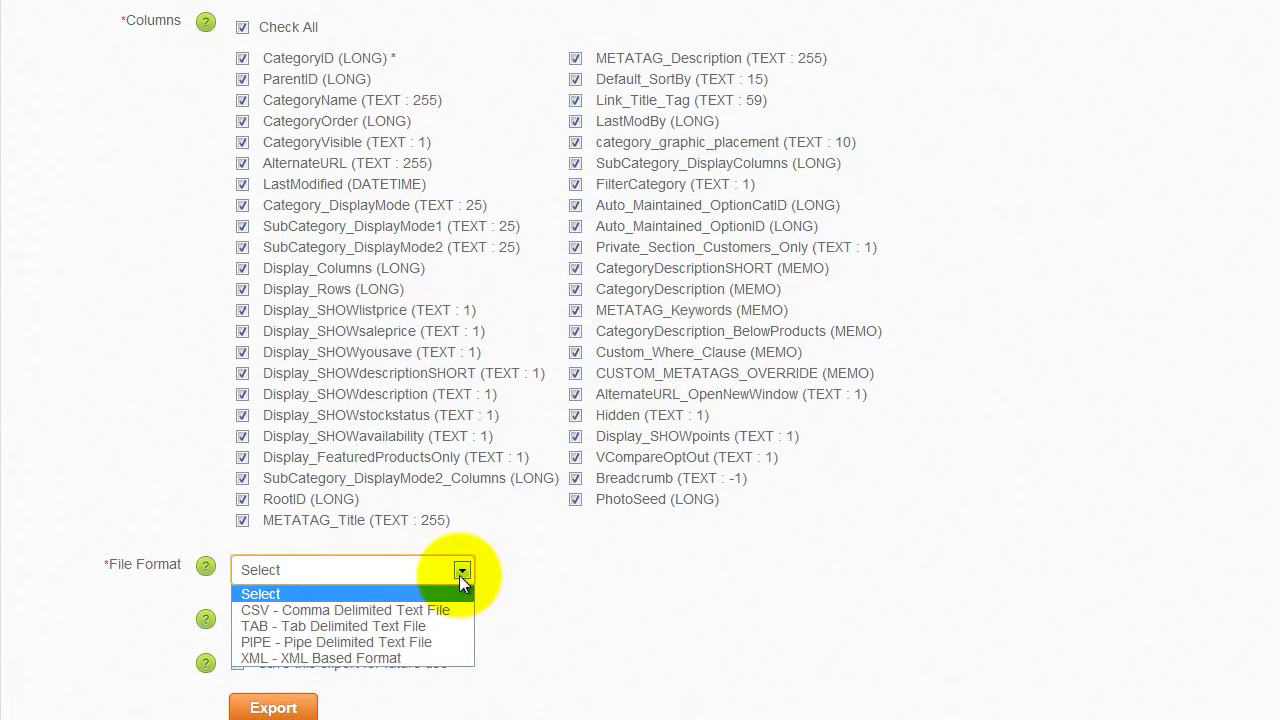
click(446, 658)
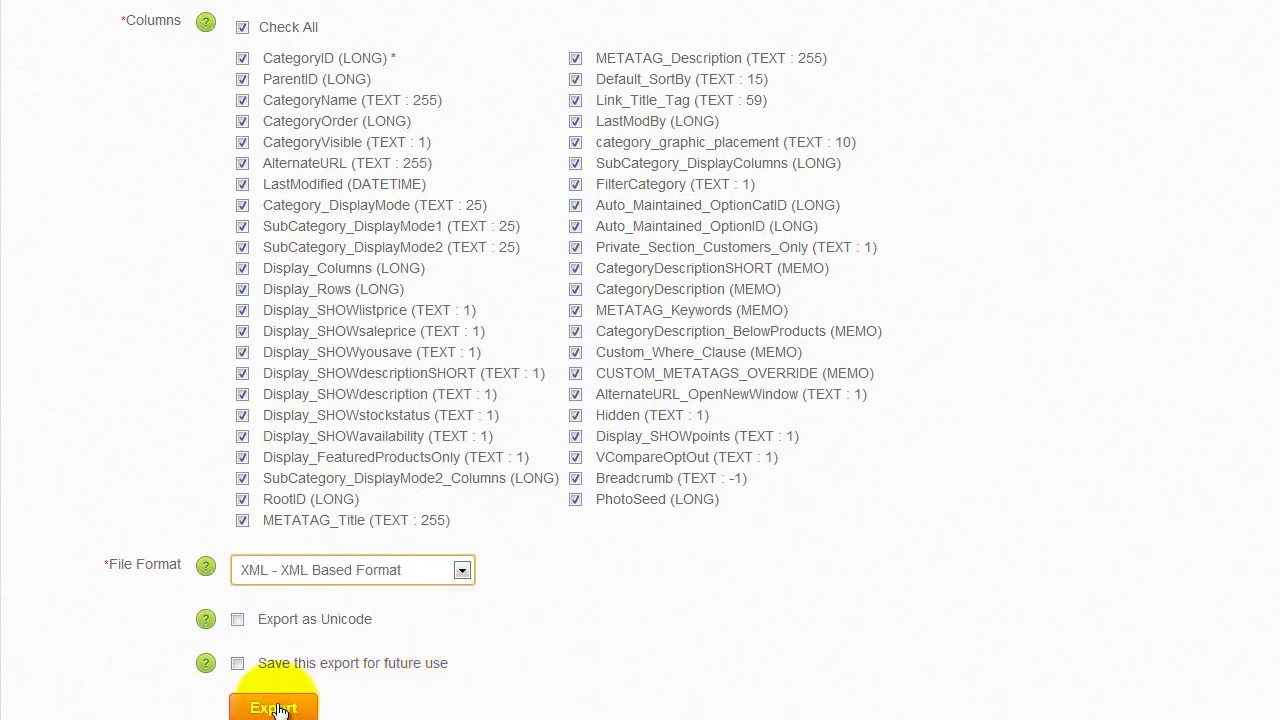
click(274, 708)
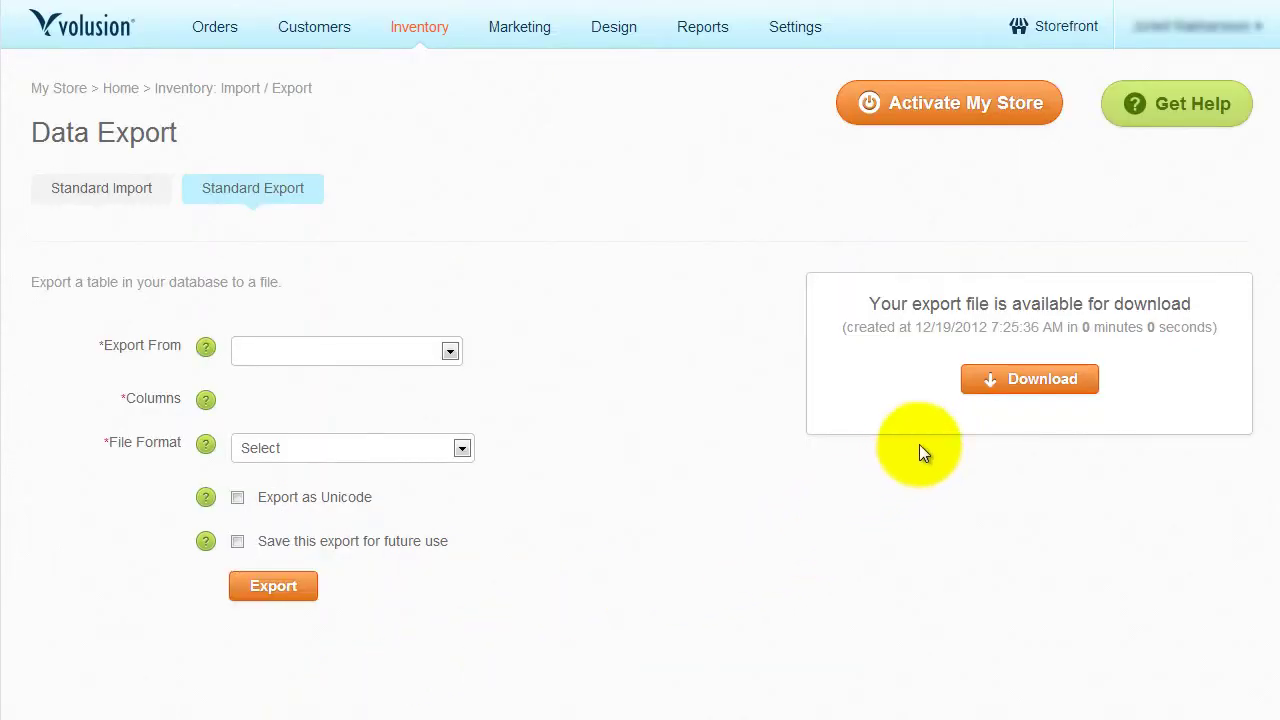
click(989, 383)
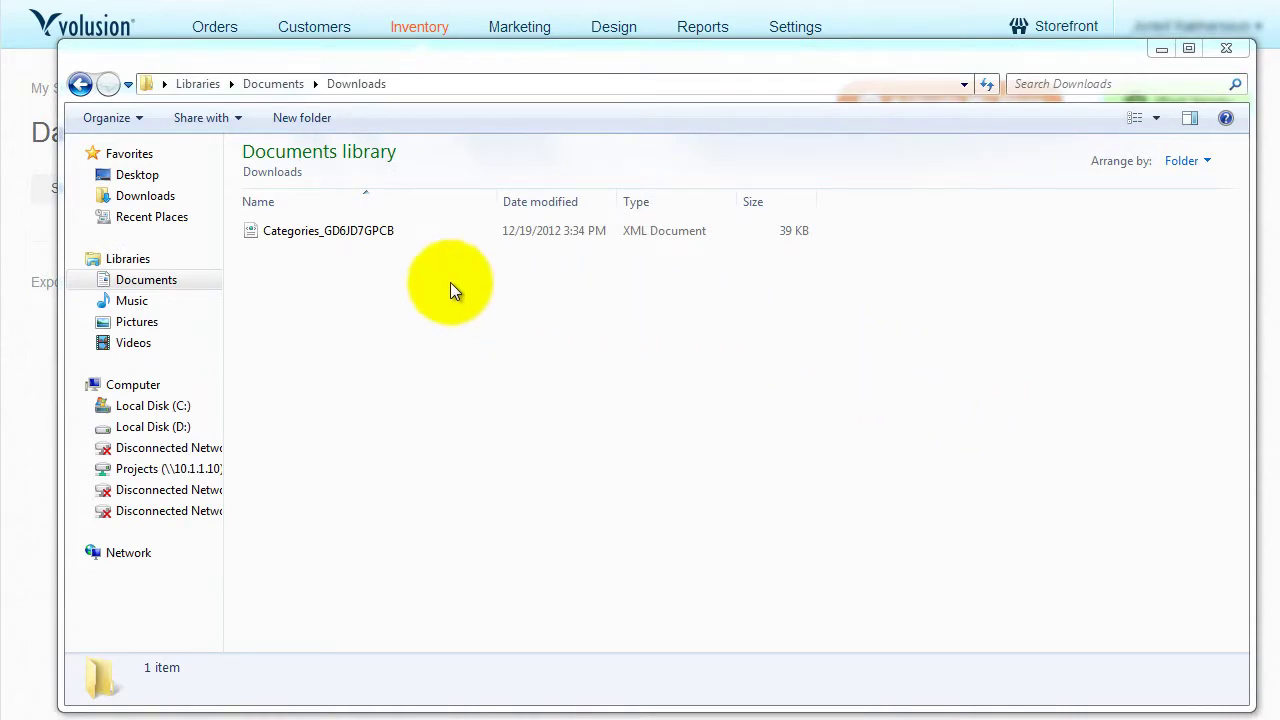
click(364, 231)
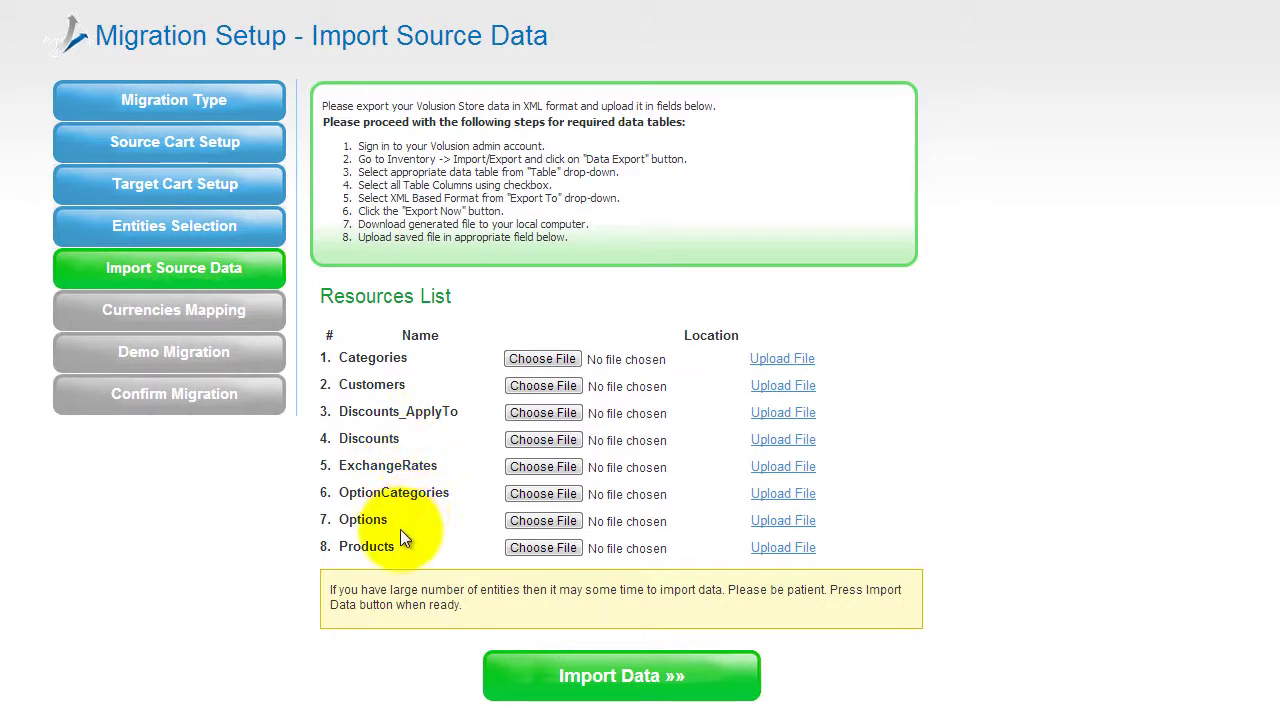
Upload the Categories XML export for its resource and import the data
click(544, 359)
click(382, 269)
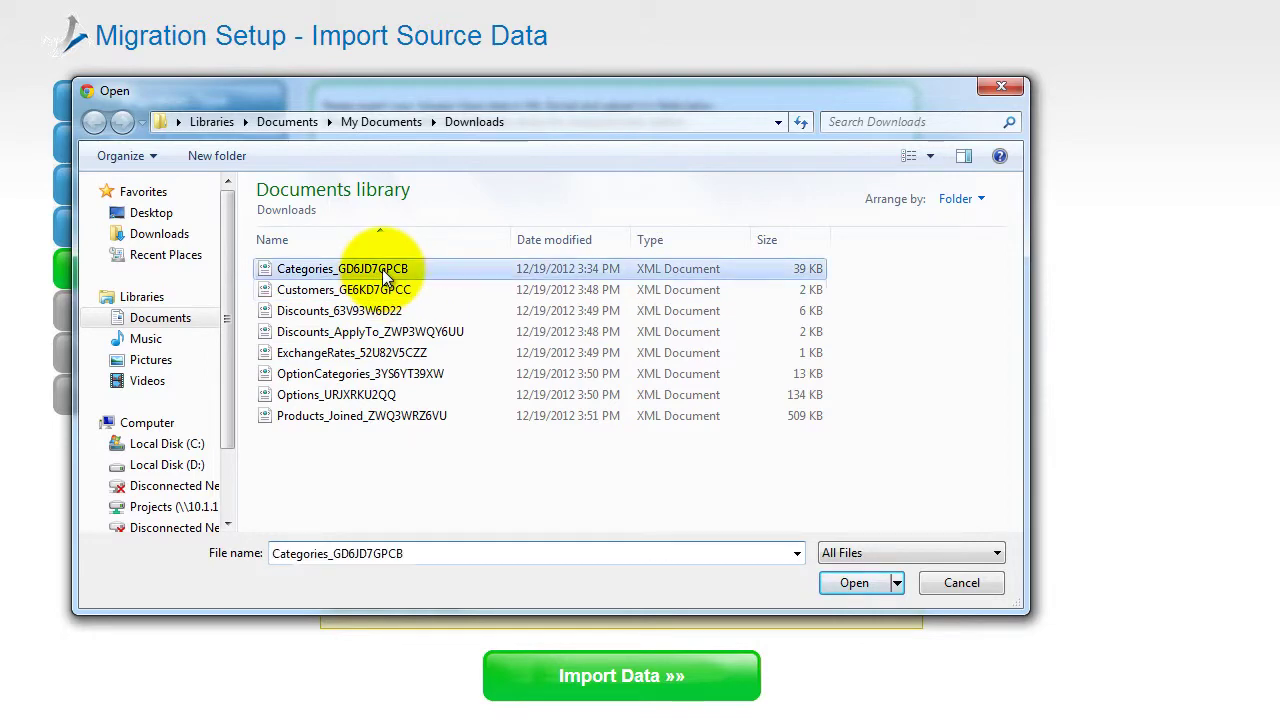
click(855, 583)
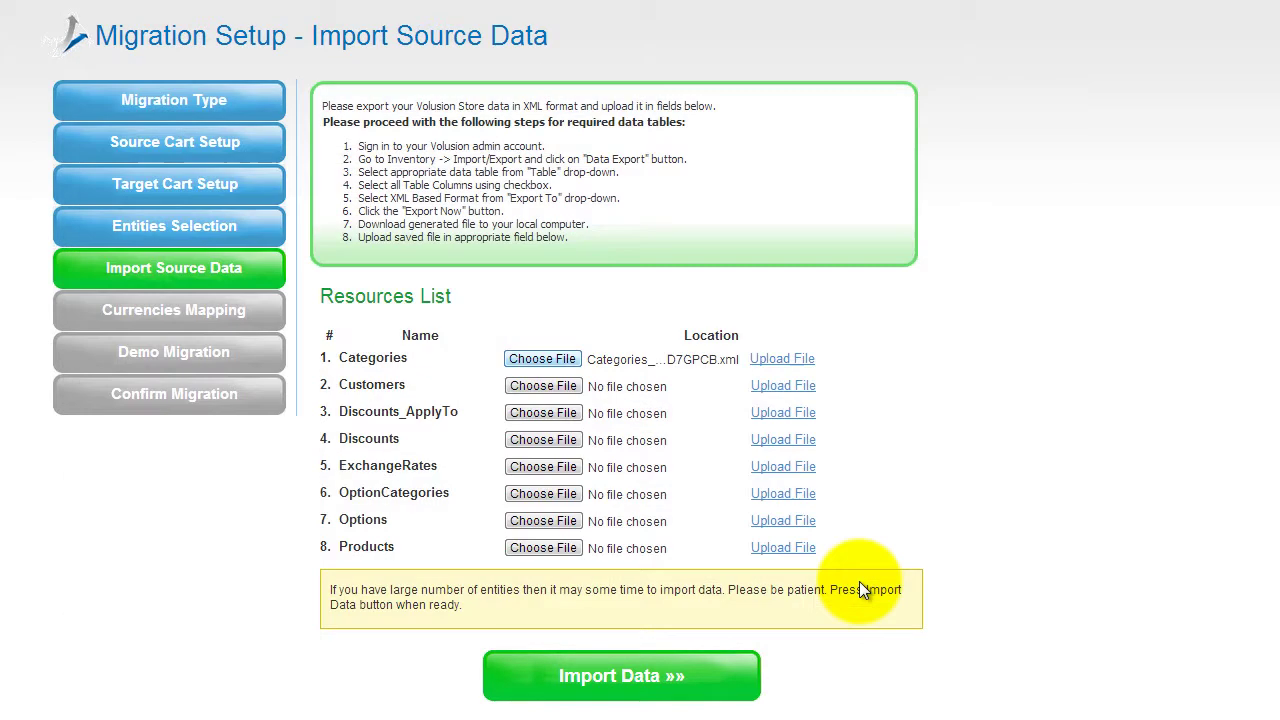
click(785, 358)
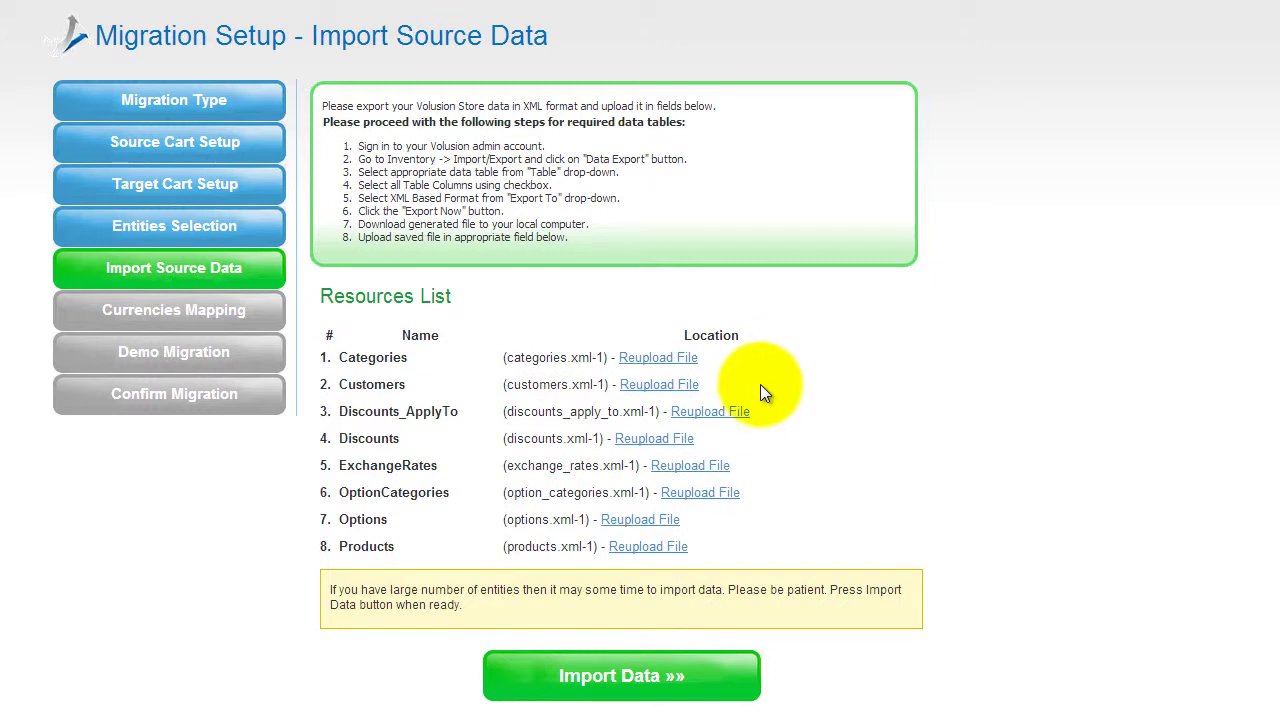
click(597, 668)
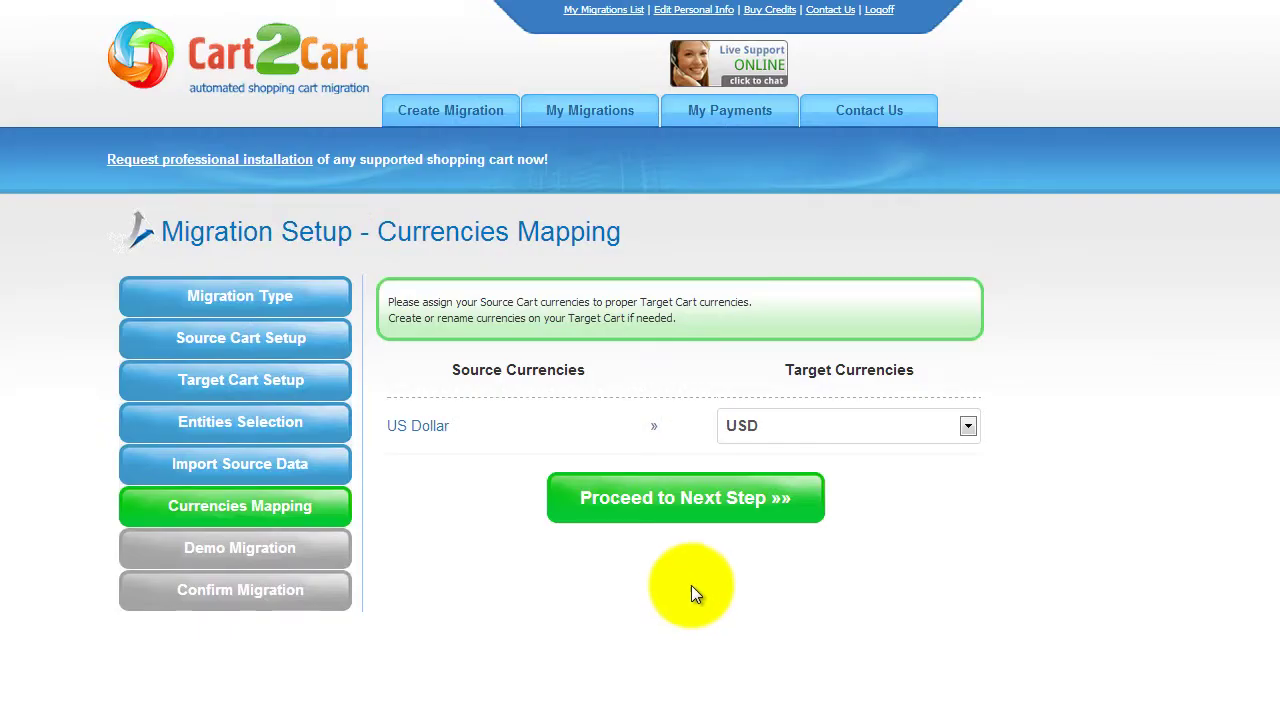
Keep US Dollar mapped to USD and continue to Demo Migration
click(968, 426)
click(968, 425)
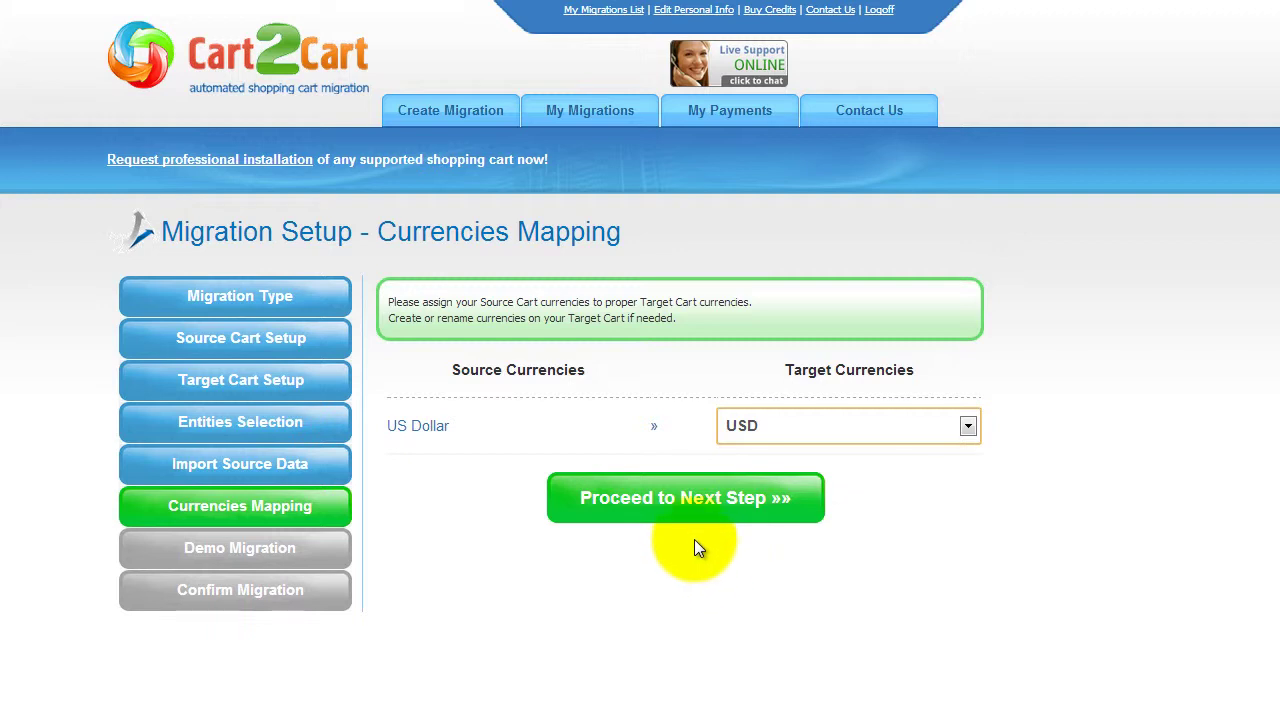
click(686, 500)
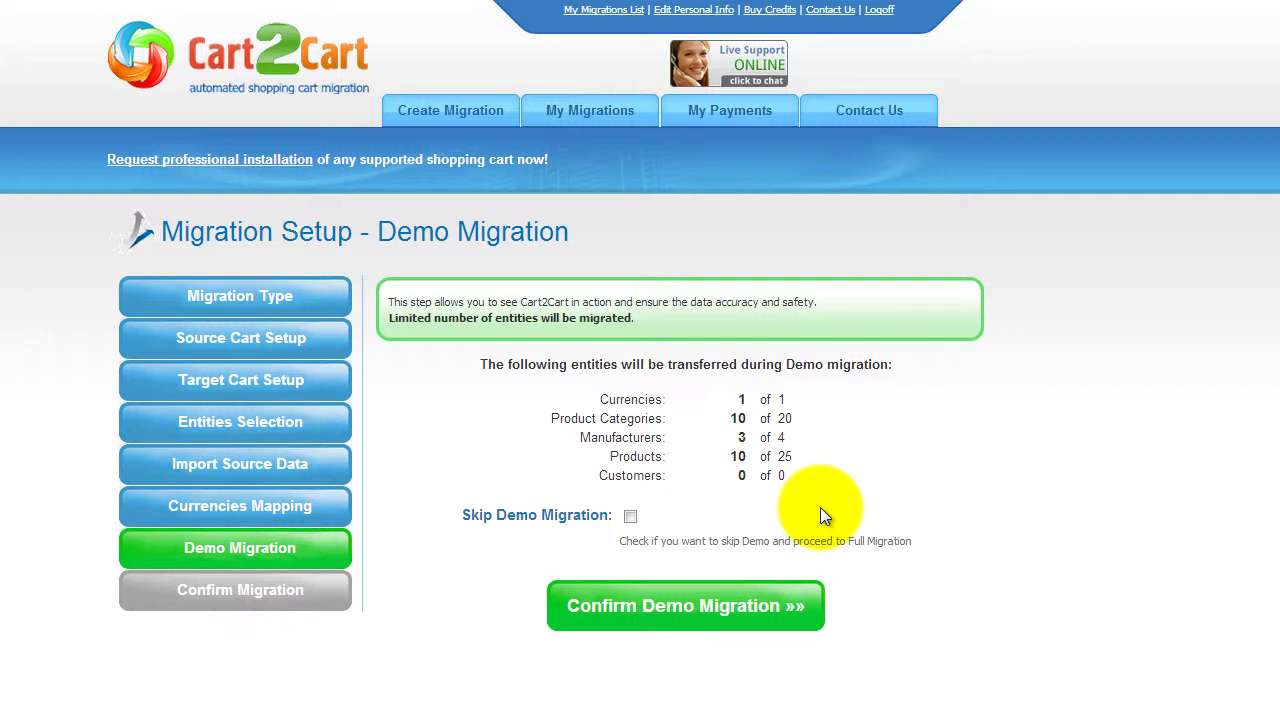
Leave Skip Demo Migration unchecked and confirm the demo migration
click(630, 516)
click(630, 516)
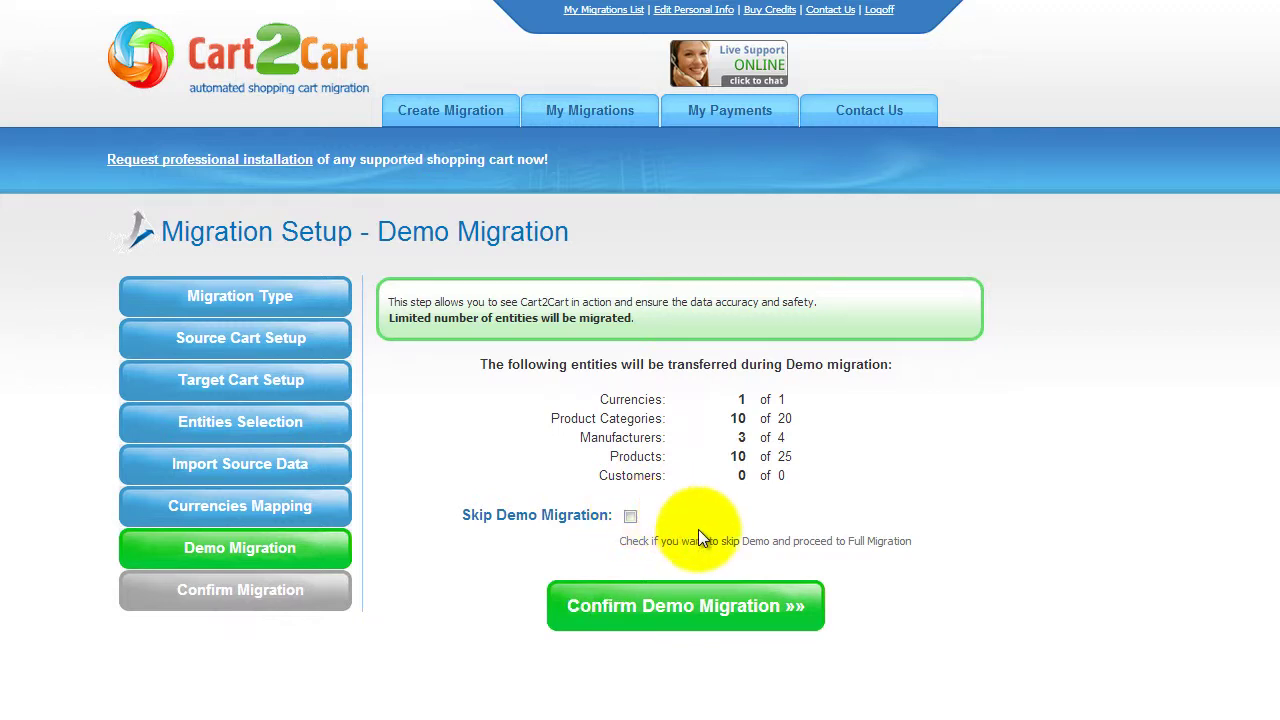
click(688, 606)
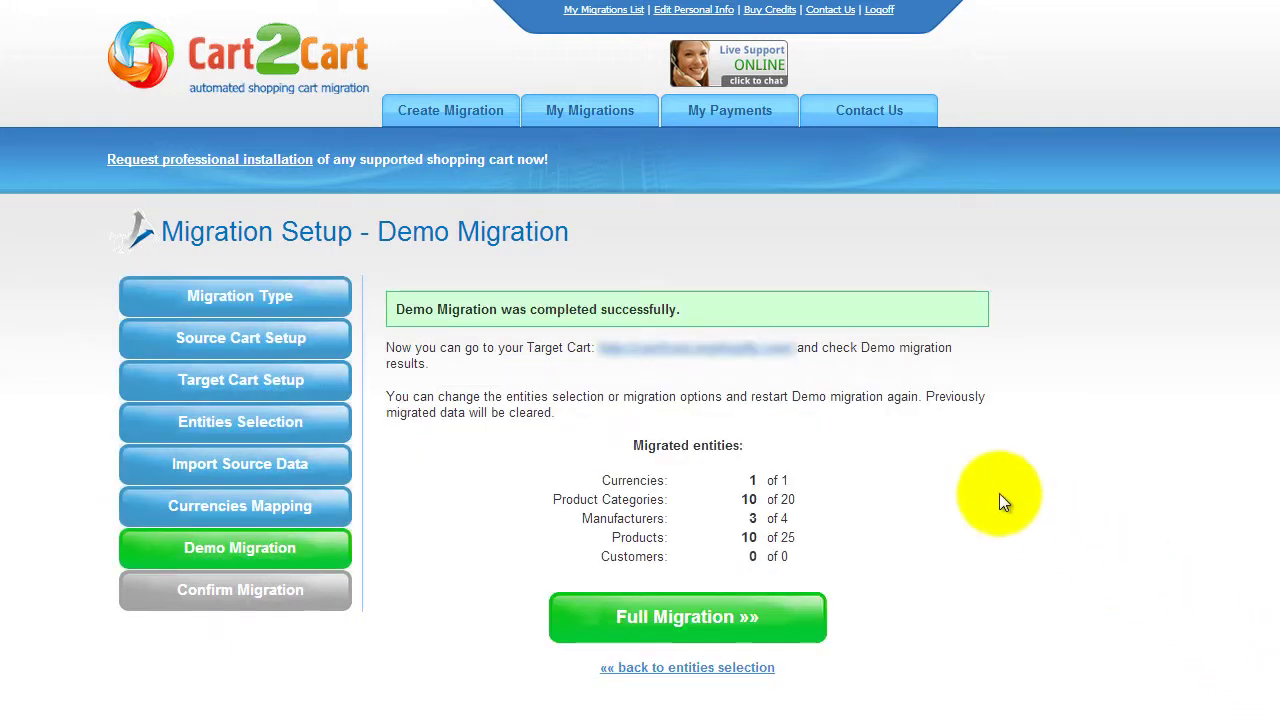
Check the migrated Beauty category in the Shopify store, then return to the results
click(720, 350)
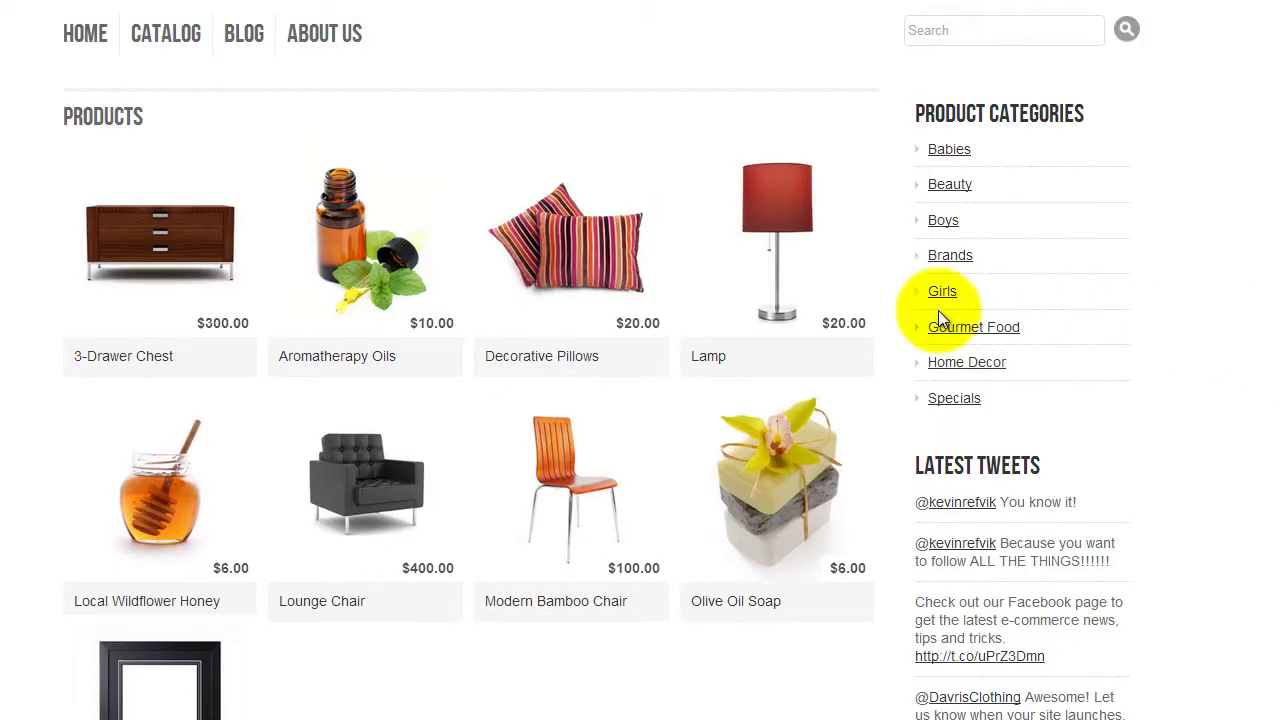
click(960, 188)
key(ctrl+w)
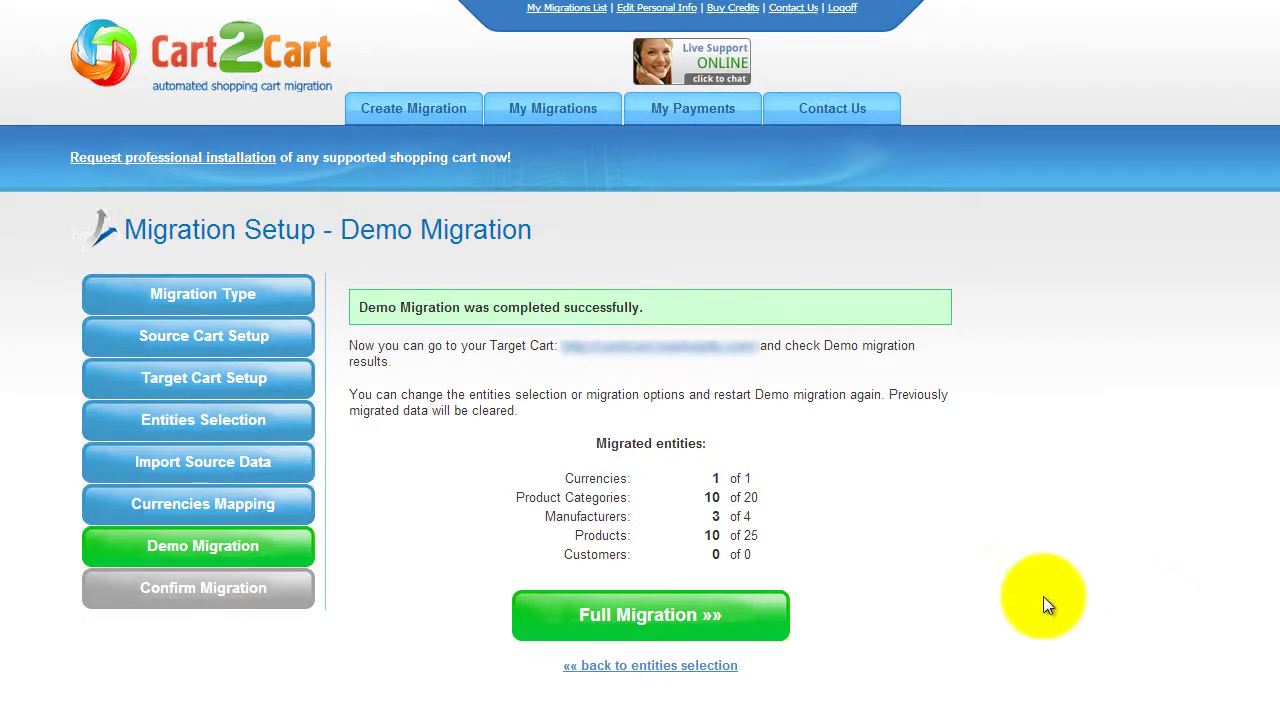
Start the full Cart2Cart migration without applying a discount coupon
click(657, 615)
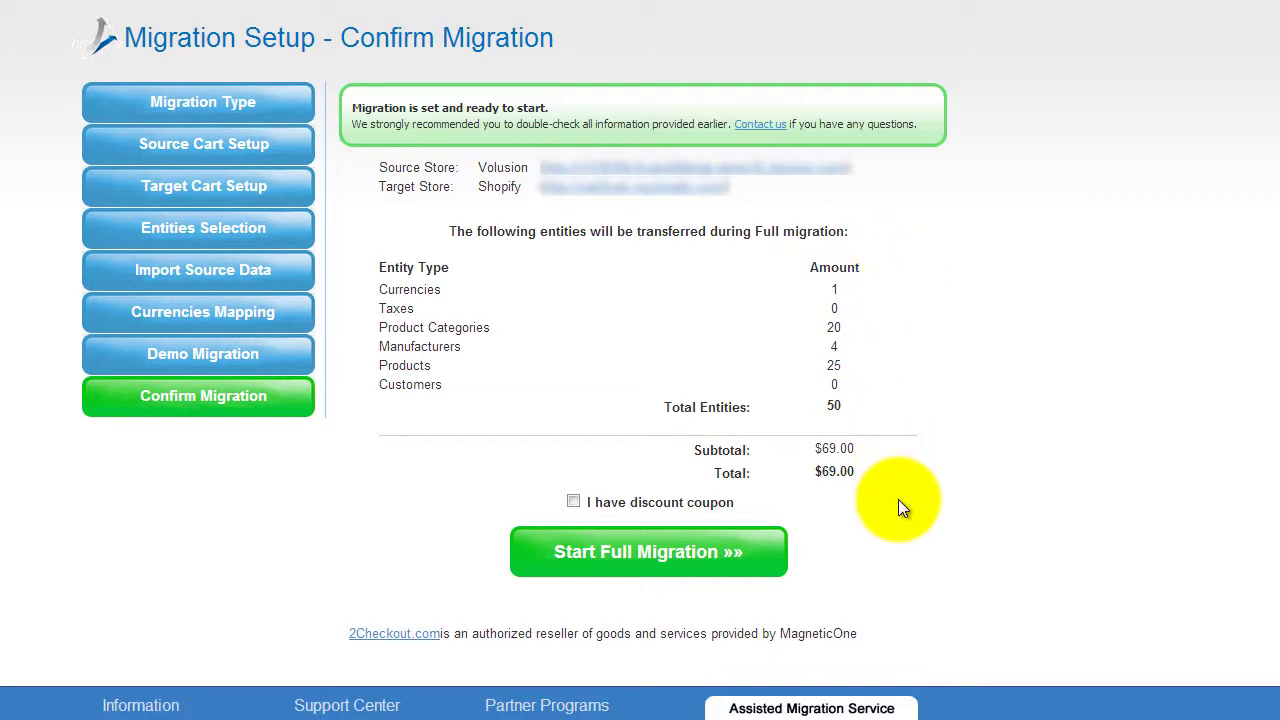
click(572, 501)
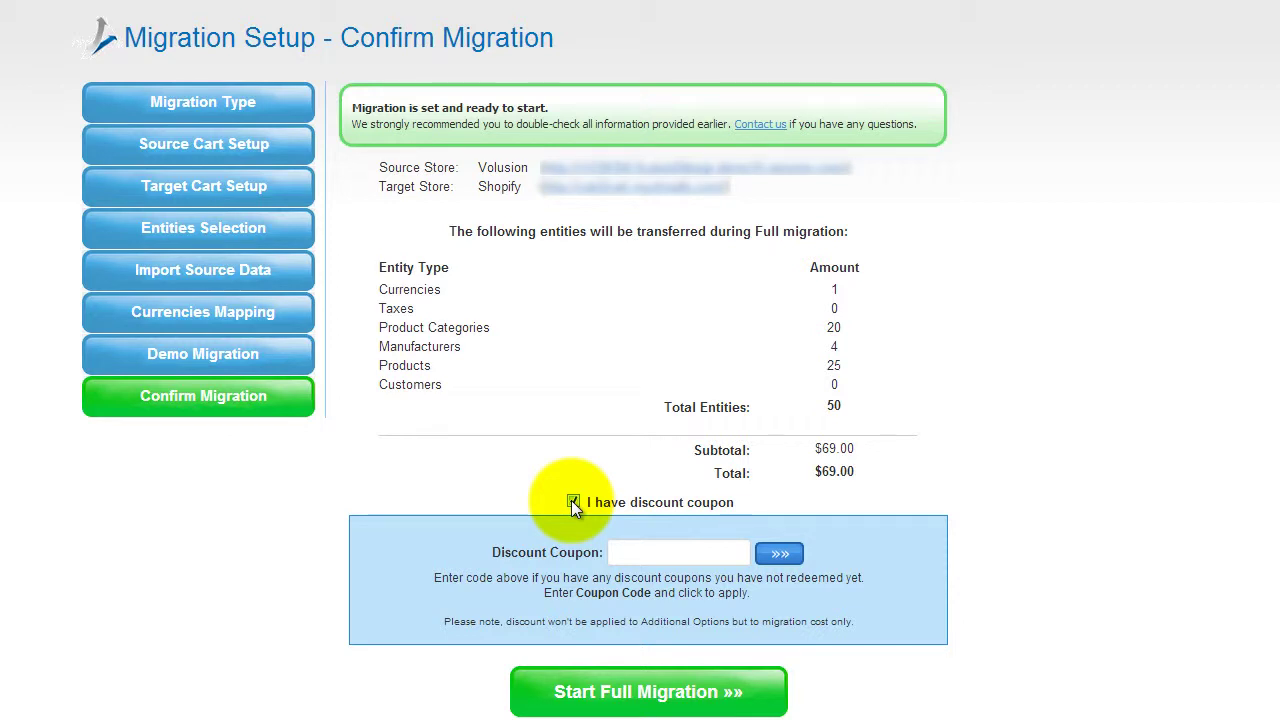
click(572, 501)
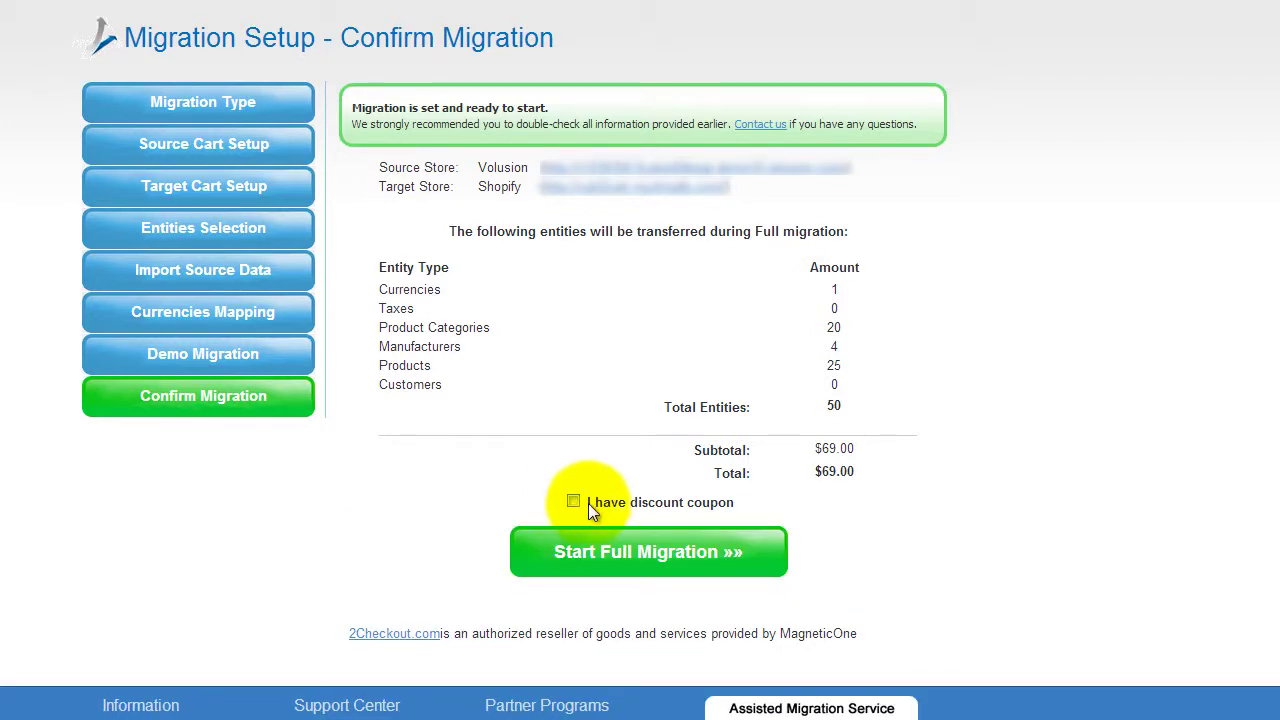
click(645, 553)
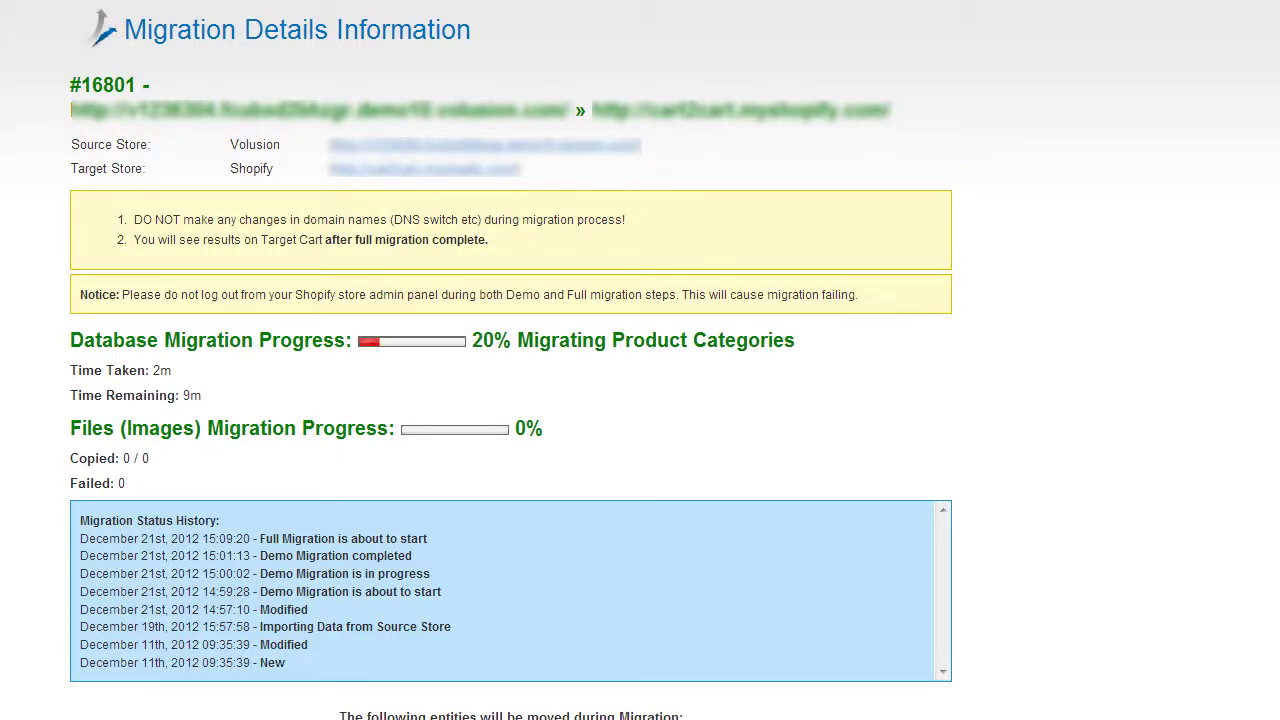